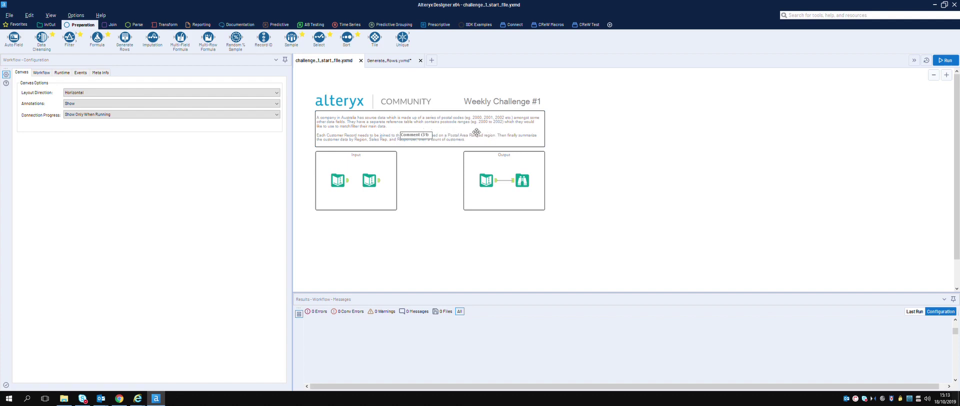
Step: Show the customer Text Input's data: Customer ID, Store Number, Customer Segment, Responder, Postal Area
left_click(339, 185)
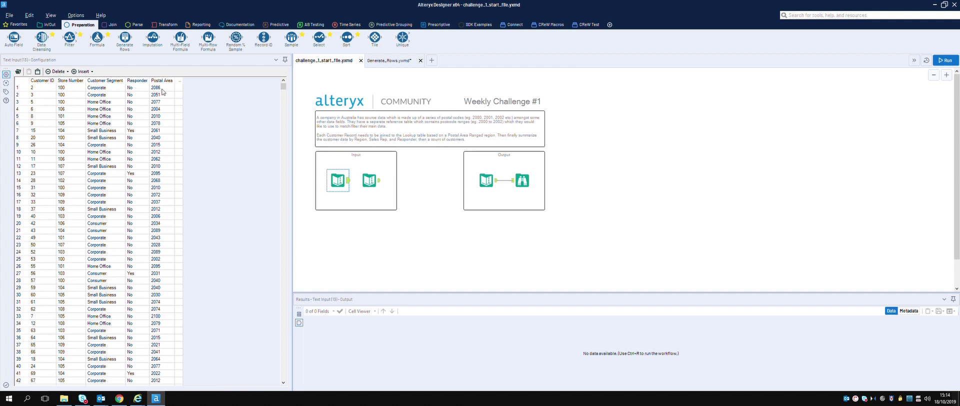
Step: Compare the customer table with the postal range lookup of Range, Region, Sales Rep and Expect Revenue
left_click(376, 186)
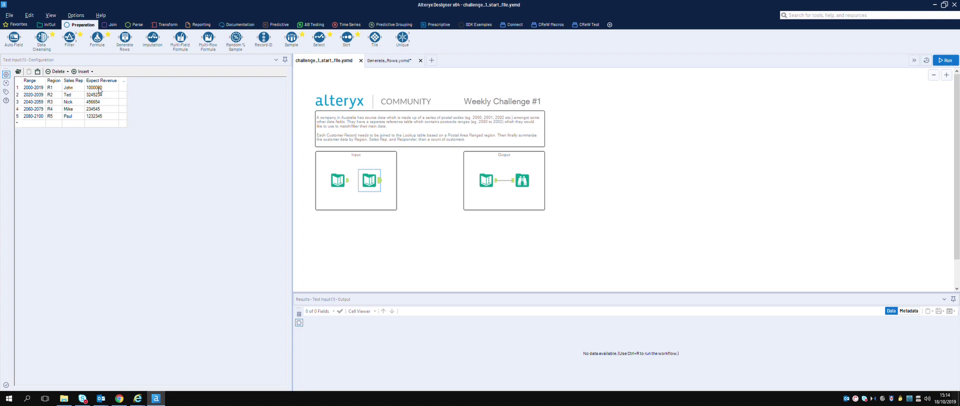
left_click(338, 184)
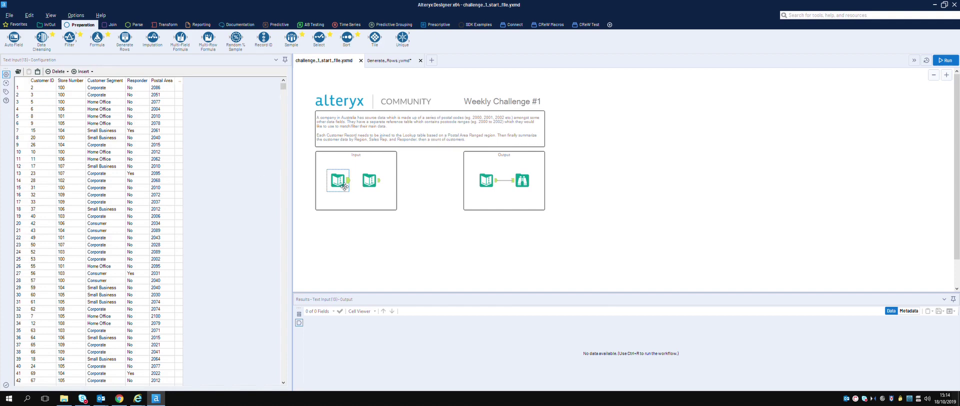
left_click(375, 188)
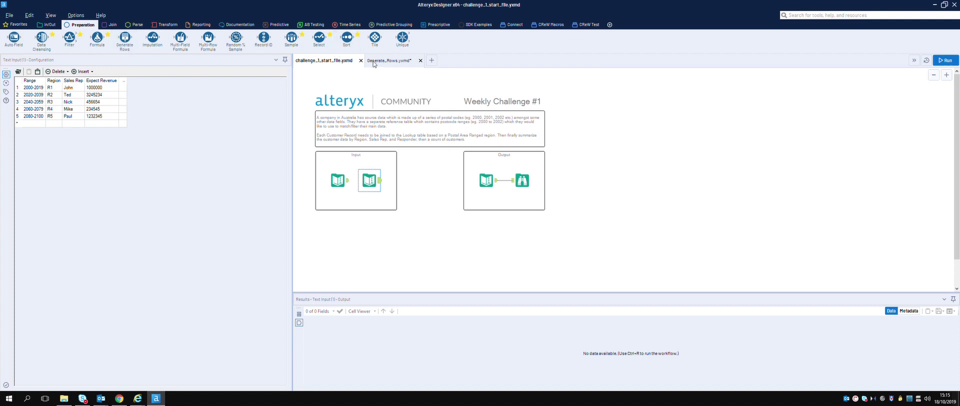
mouse_move(133, 46)
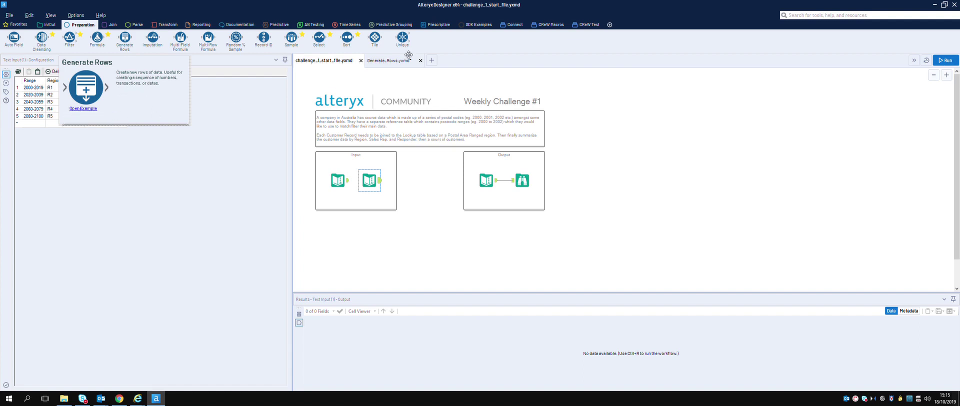
left_click(383, 61)
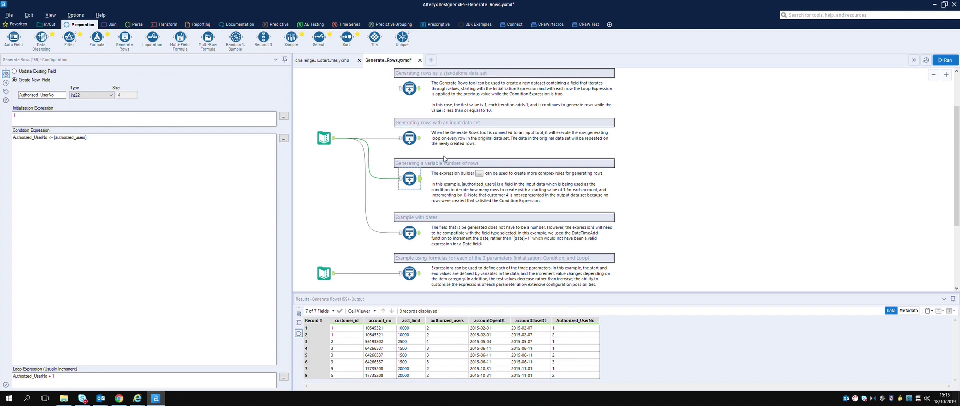
left_click(412, 143)
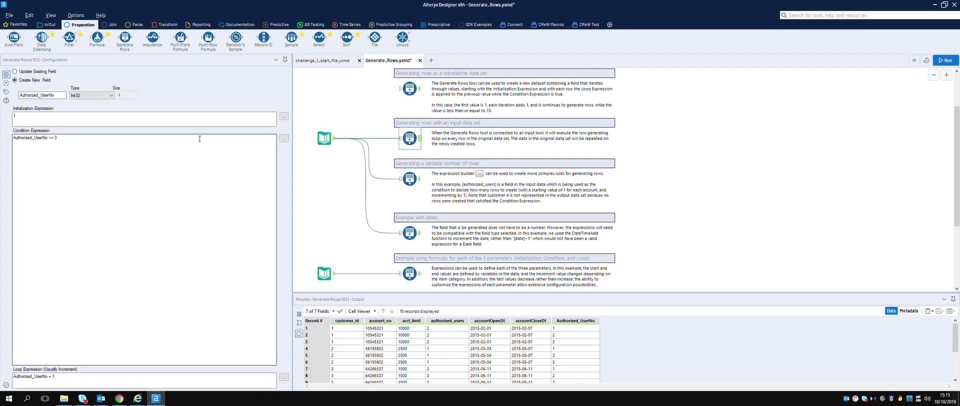
left_click(13, 116)
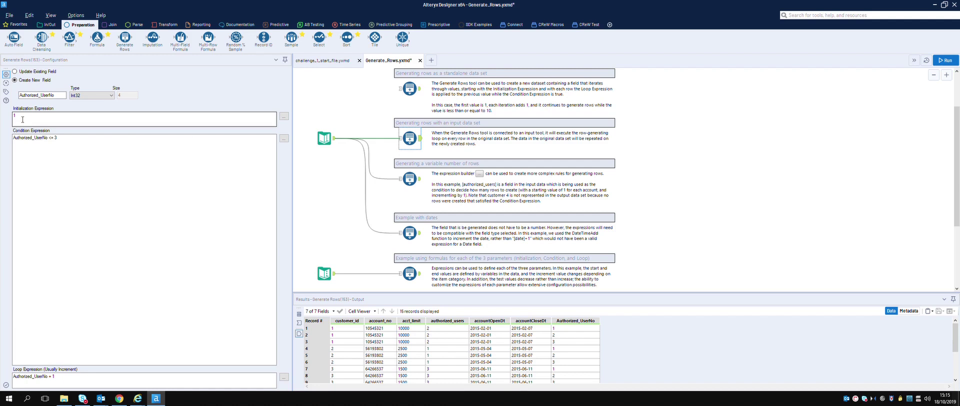
left_click(410, 233)
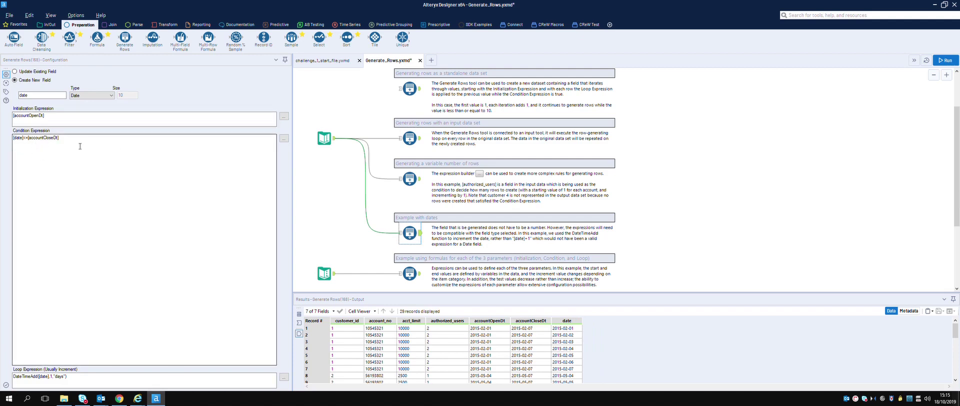
left_click(410, 179)
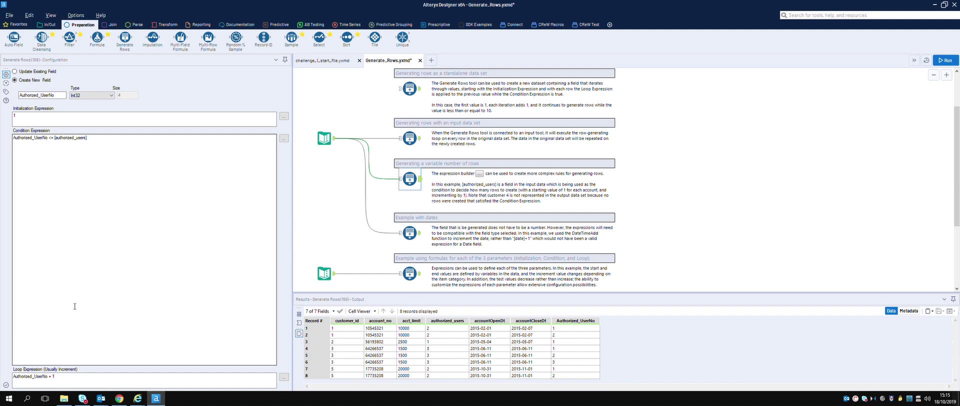
left_click(18, 375)
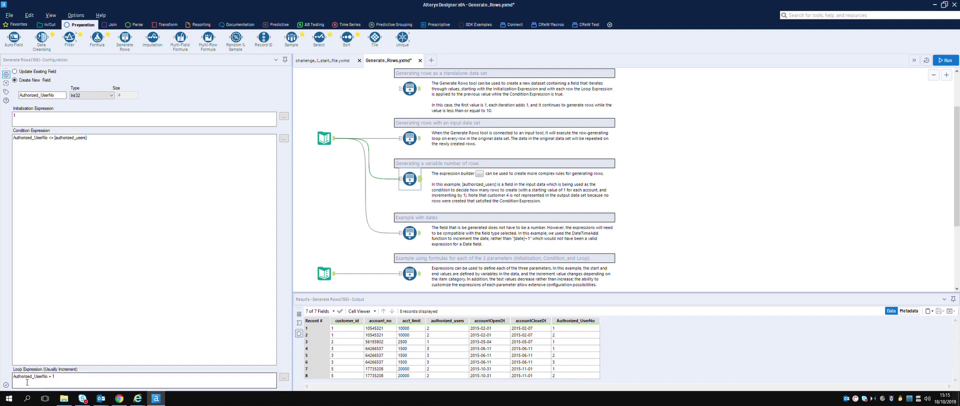
left_click(30, 145)
left_click(43, 96)
left_click_drag(43, 98, 57, 98)
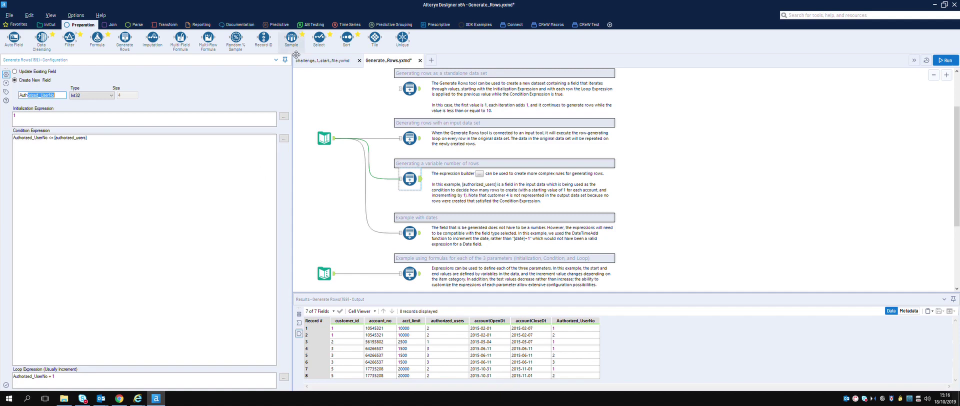
left_click(328, 61)
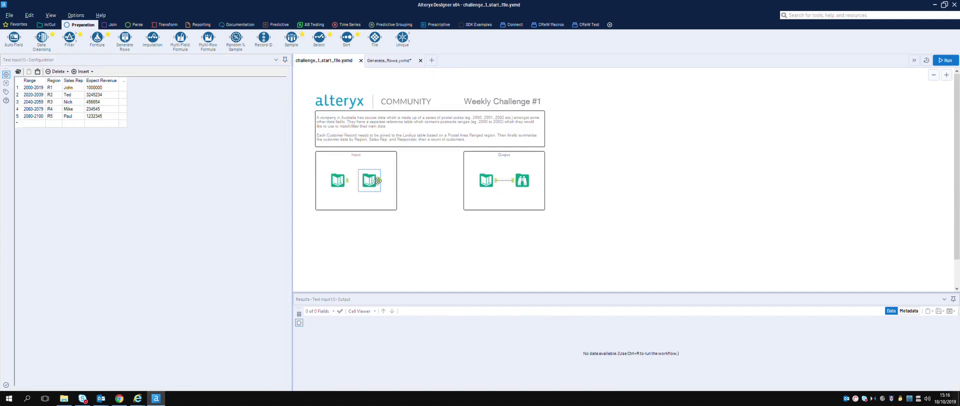
Step: Move the range lookup and customer inputs out of the Input container onto the canvas
left_click_drag(378, 181, 340, 262)
left_click(343, 188)
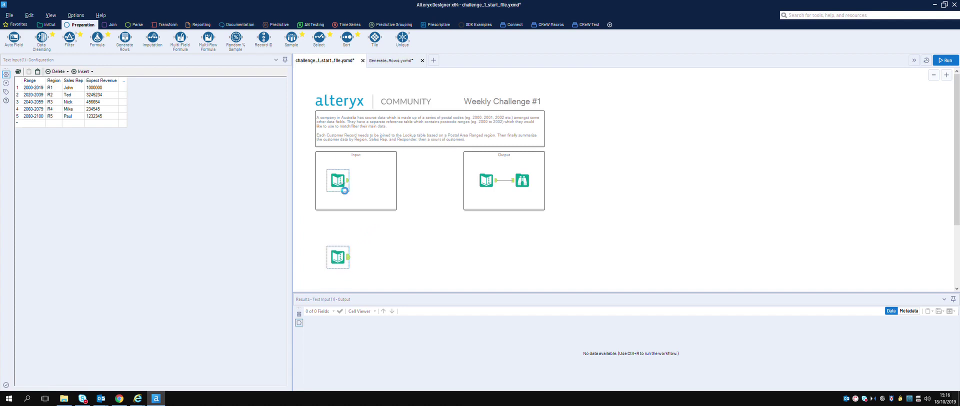
left_click_drag(345, 191, 343, 233)
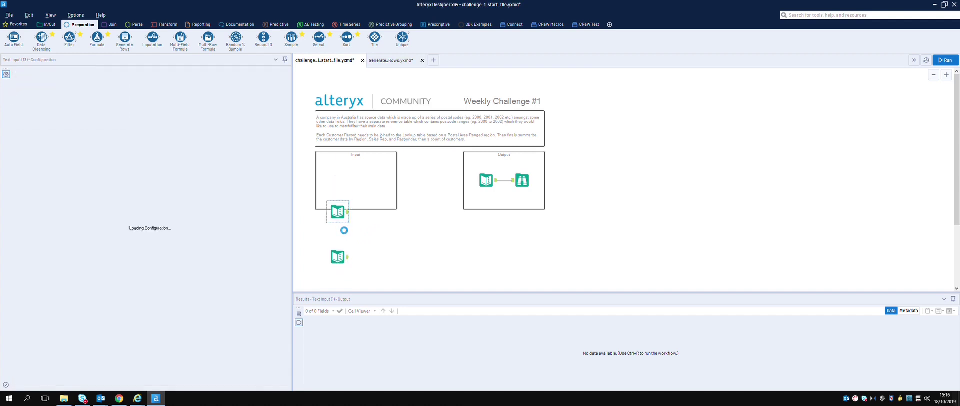
left_click(343, 260)
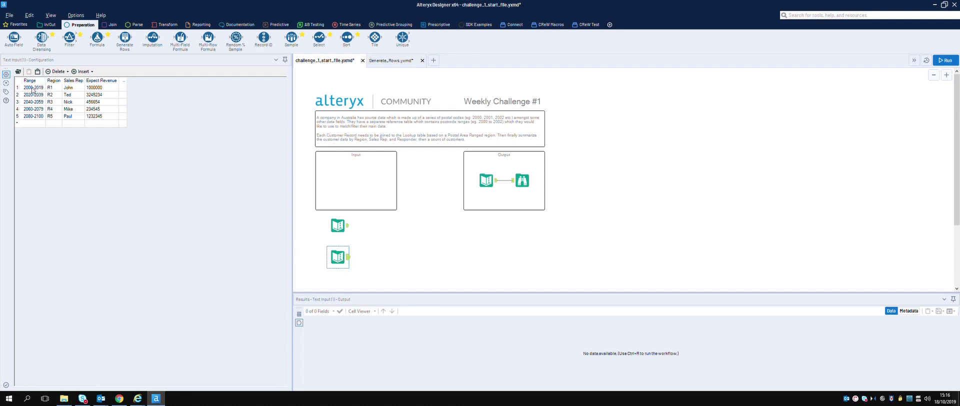
Step: Add Text To Columns after the range lookup, splitting Range on '-' into 2 columns, extras kept in last
left_click(137, 25)
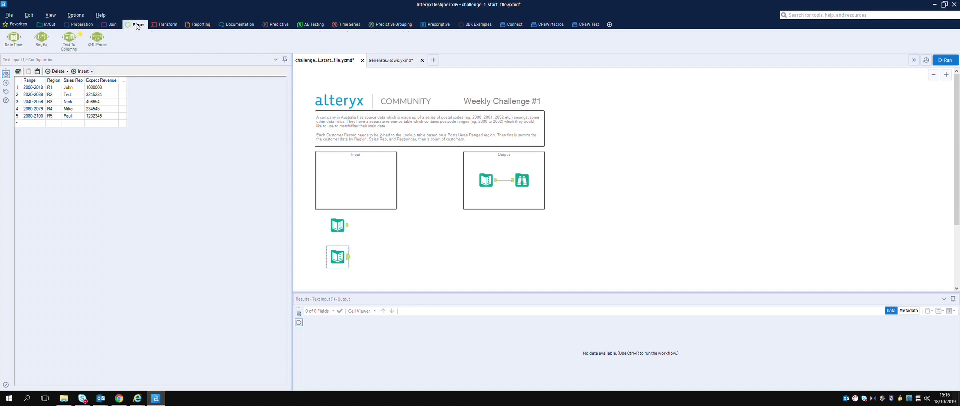
left_click_drag(69, 38, 380, 258)
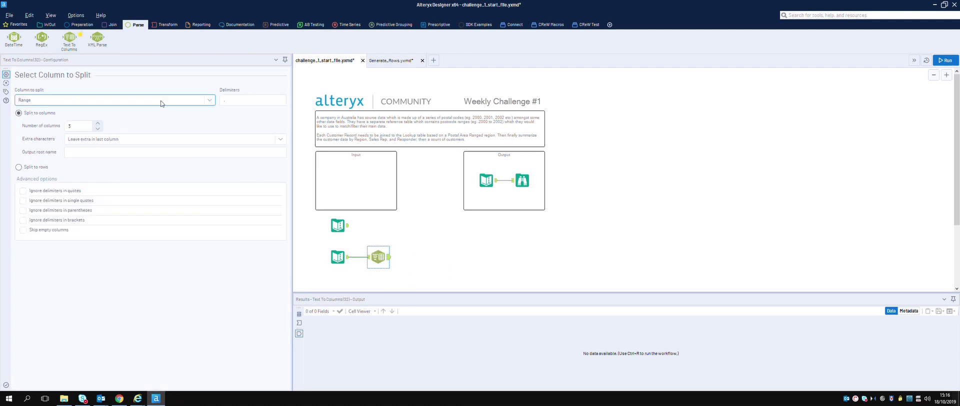
left_click(98, 129)
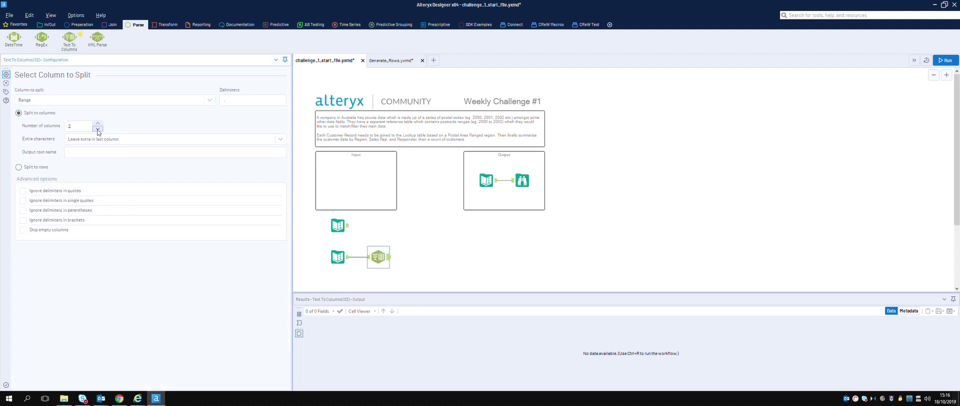
left_click(371, 258)
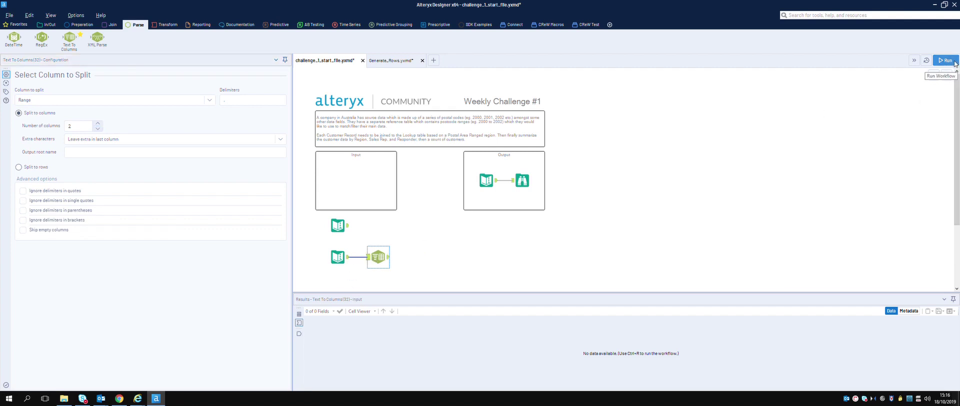
left_click(348, 255)
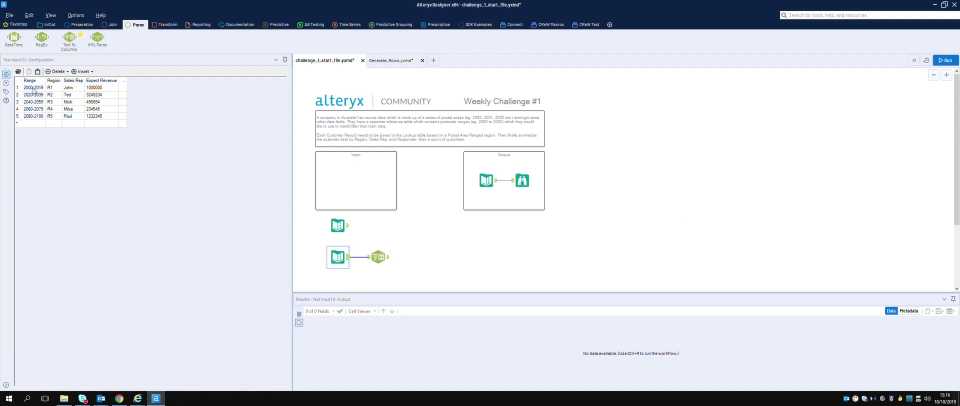
left_click(378, 257)
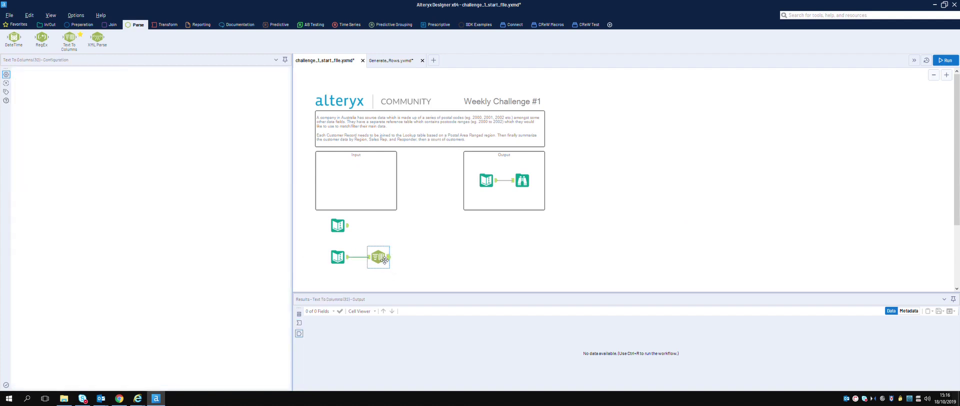
left_click(239, 105)
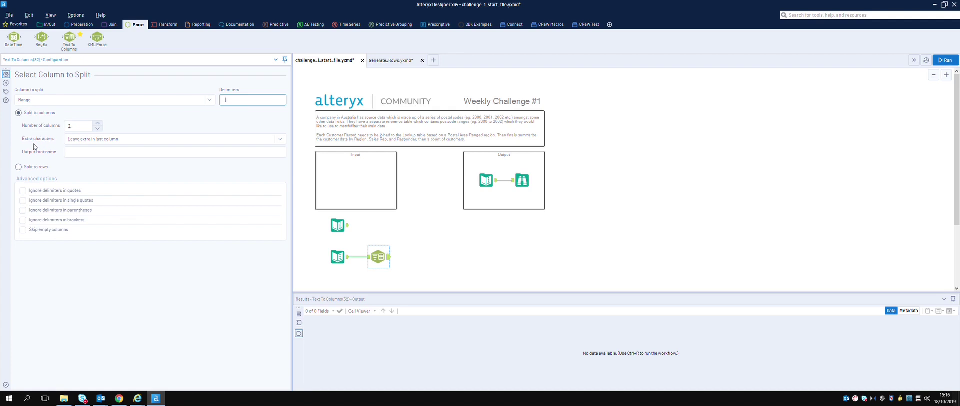
left_click(132, 142)
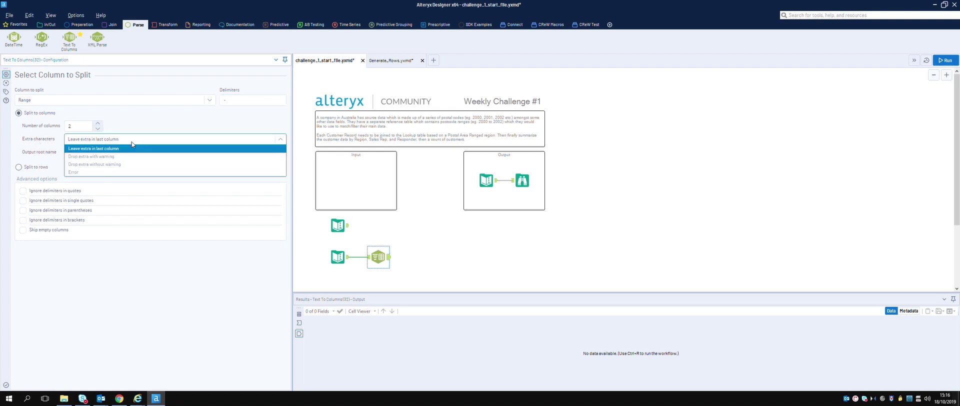
left_click(133, 145)
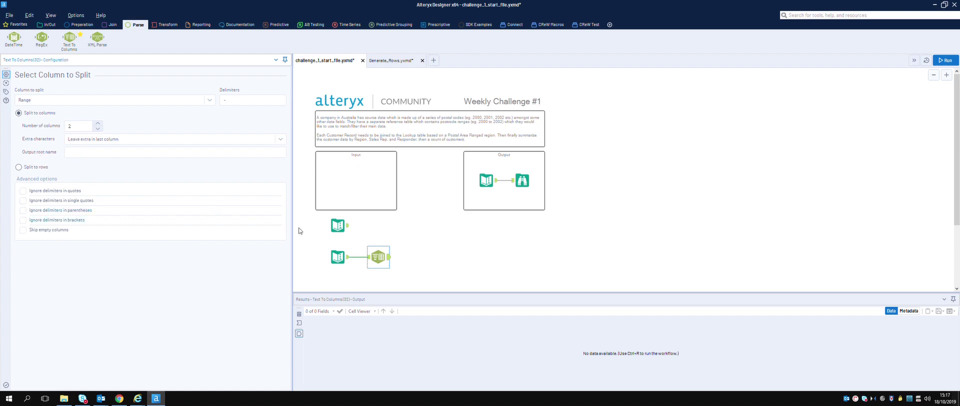
Step: Run the workflow and turn off the run-finished message
key("ctrl+r")
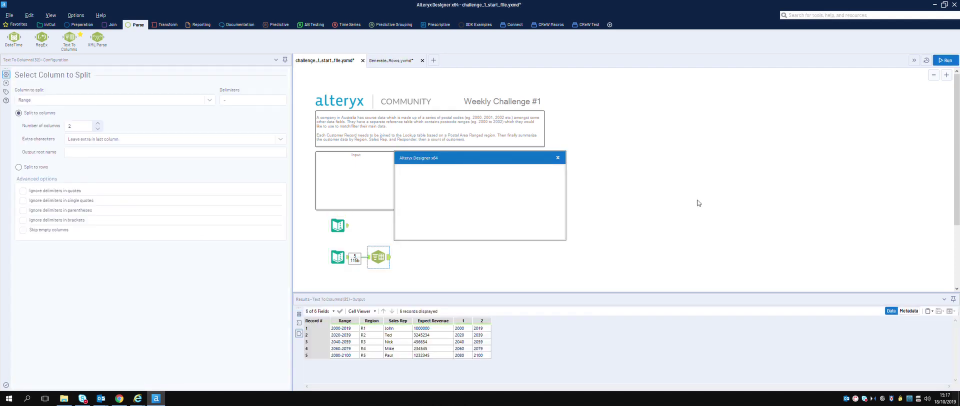
key("space")
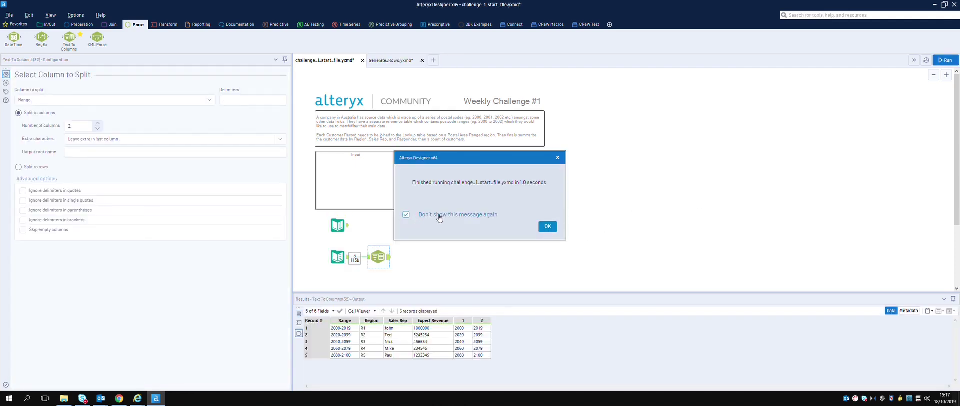
left_click(549, 227)
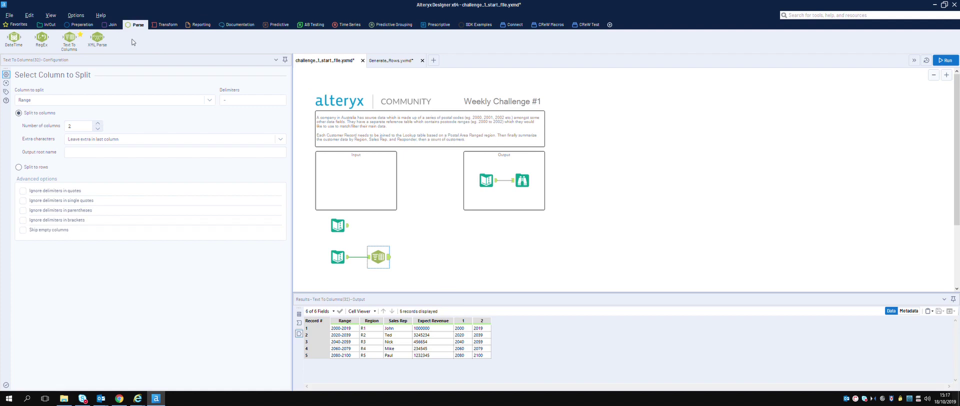
Step: Add Generate Rows creating RowCount from [1] while RowCount <= [2], then run the workflow
left_click(81, 25)
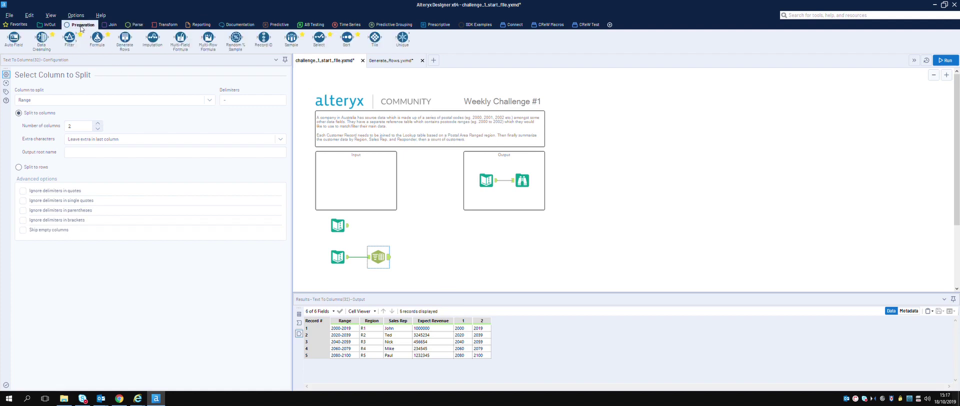
left_click_drag(125, 39, 424, 267)
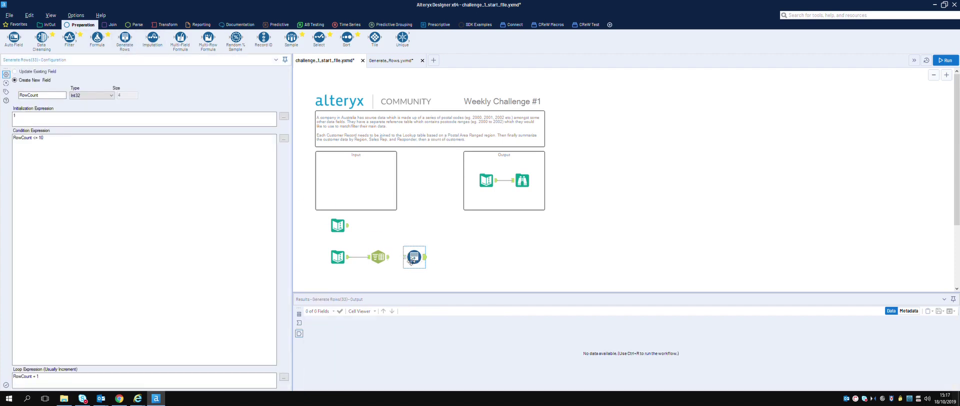
key("ctrl+r")
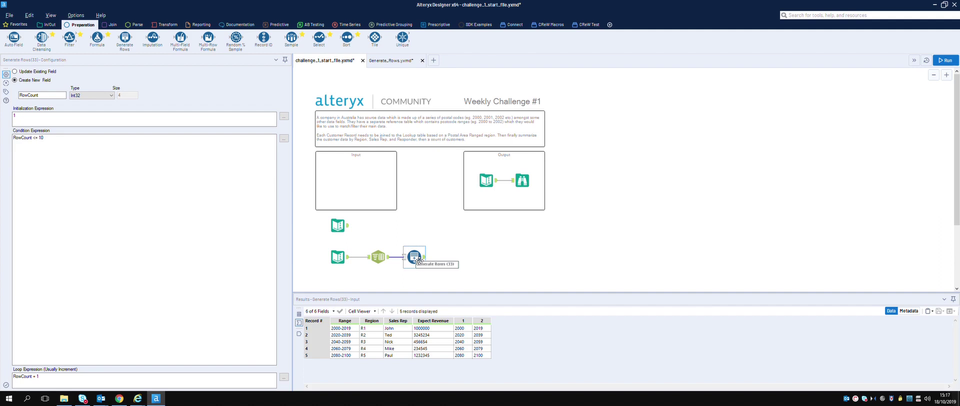
left_click(15, 71)
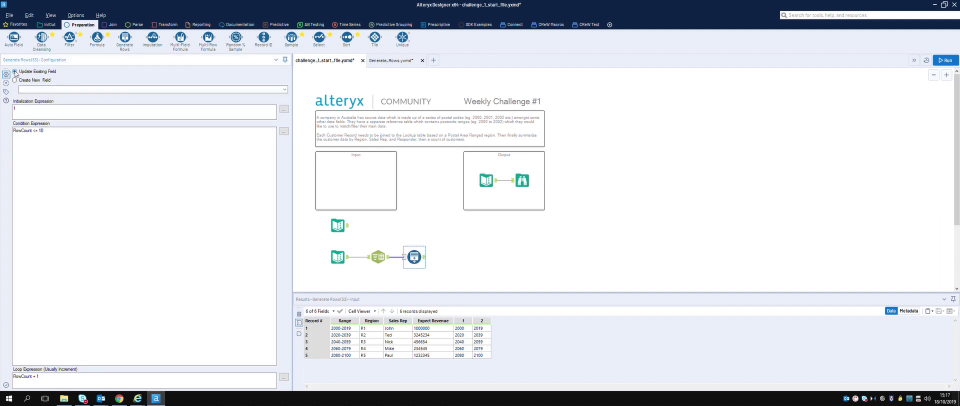
left_click(28, 110)
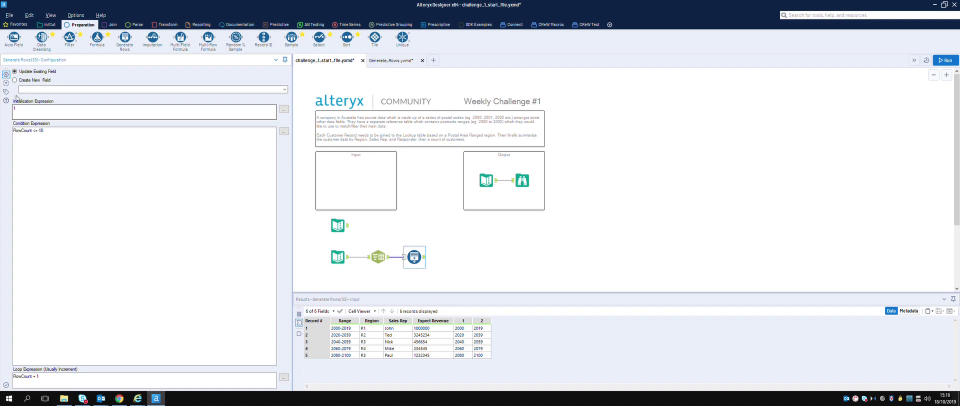
left_click(15, 80)
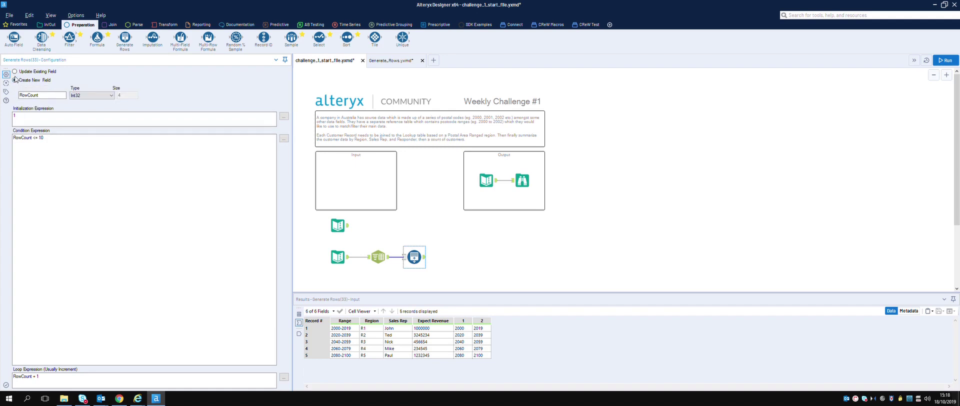
left_click(42, 97)
left_click(31, 123)
left_click(51, 143)
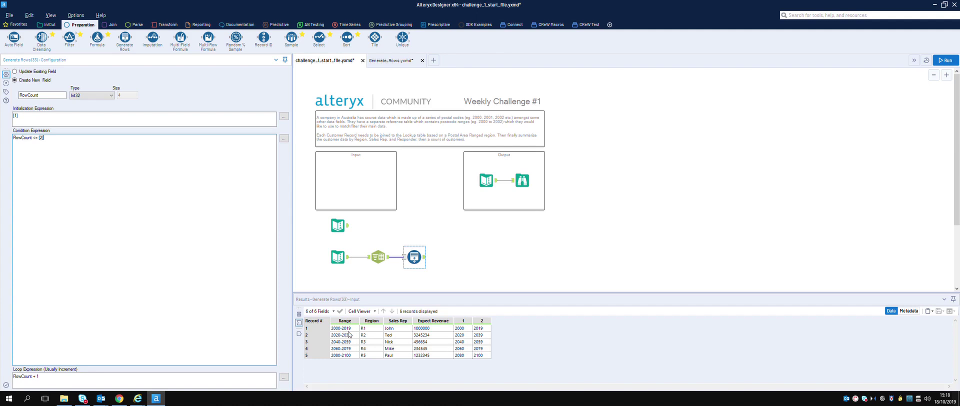
left_click(953, 61)
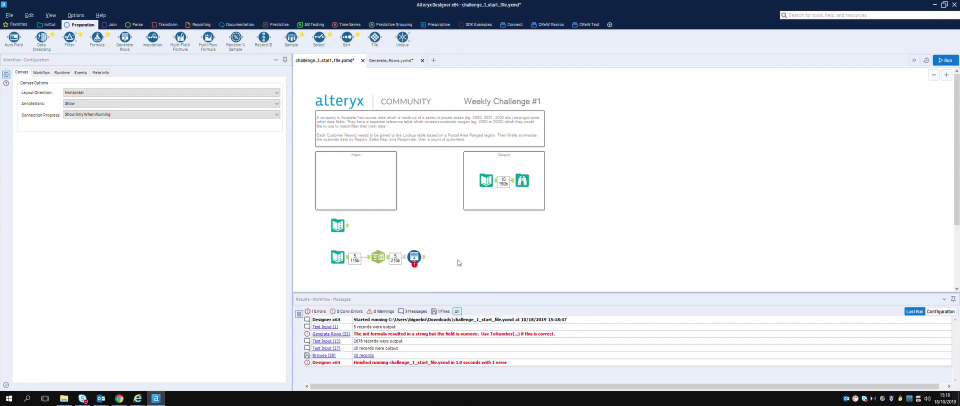
Step: Read the Generate Rows string-init error, then reselect the range lookup input
left_click(425, 258)
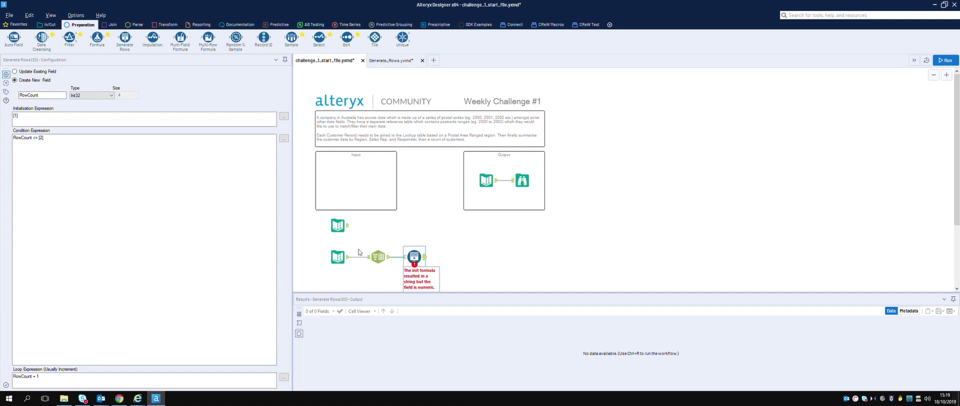
left_click(345, 261)
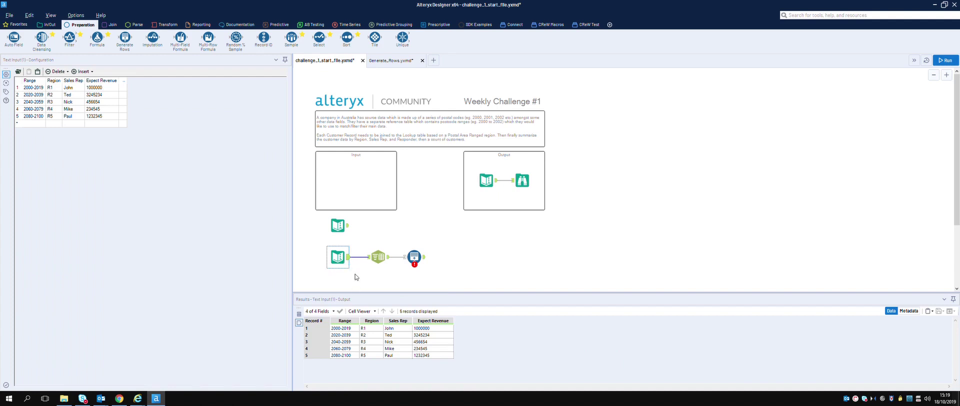
Step: Insert a Select before Generate Rows converting fields 1 and 2 to Int32, then rerun
left_click(382, 263, "ctrl")
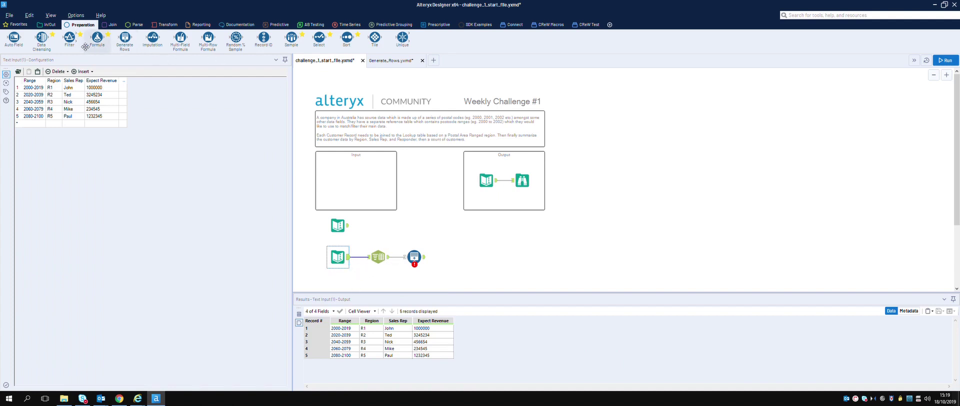
left_click_drag(320, 44, 403, 262)
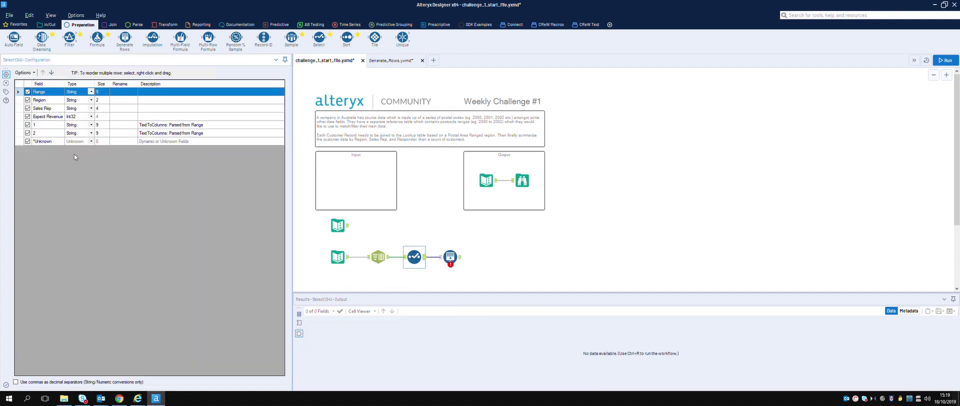
left_click(91, 125)
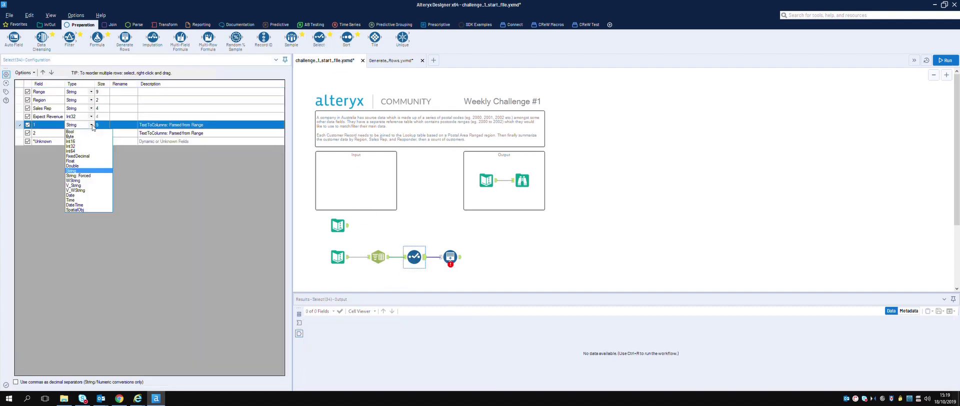
left_click(78, 148)
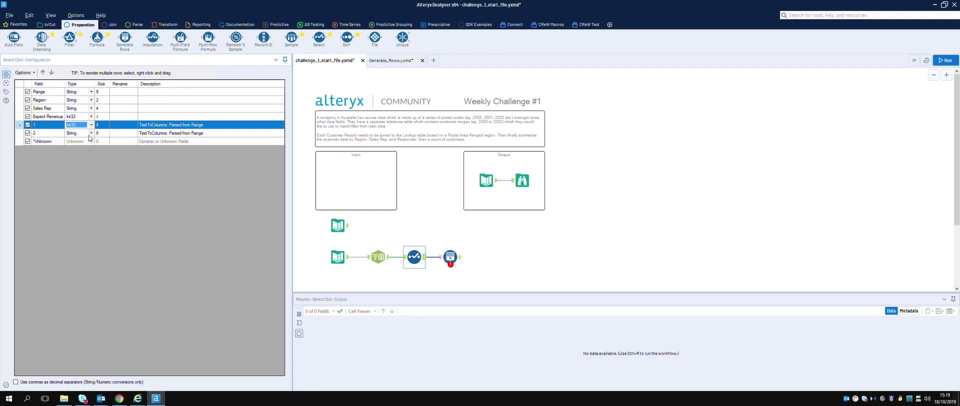
left_click(90, 133)
left_click(77, 156)
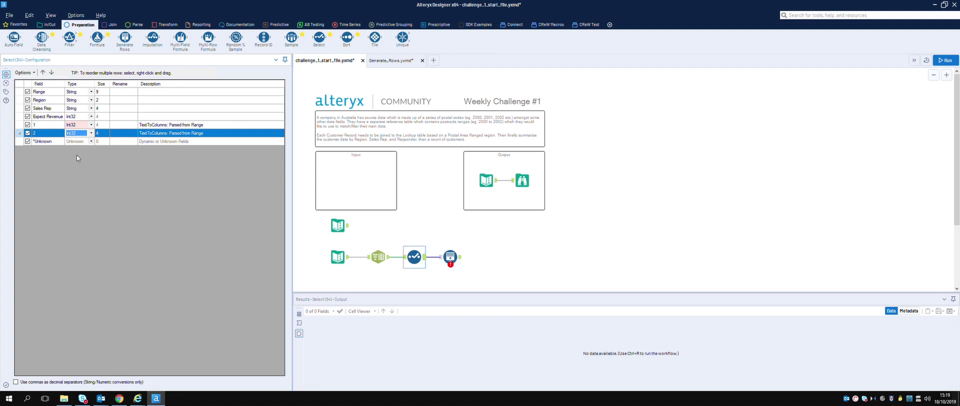
key("ctrl+r")
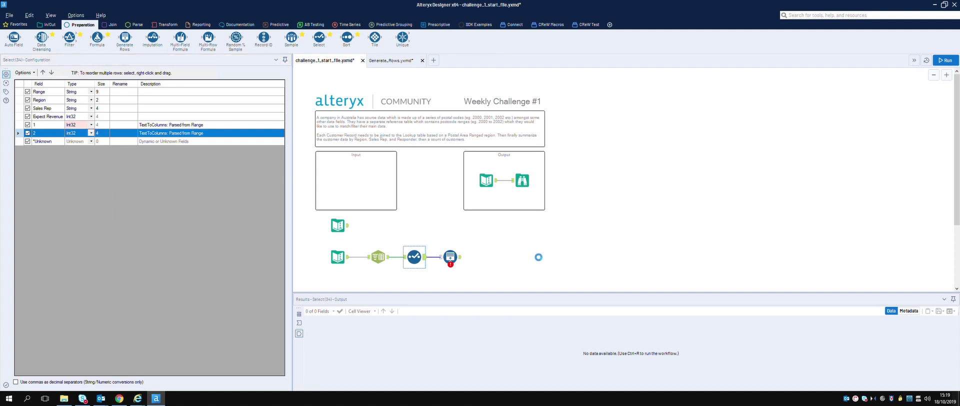
left_click(453, 258)
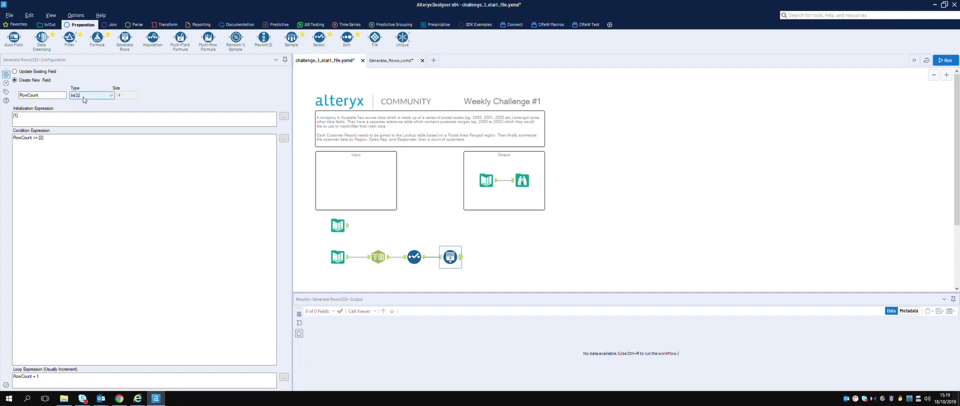
Step: Run and scroll the 101 Generate Rows records, RowCount reaching 2100 for range 2080-2100
left_click(941, 61)
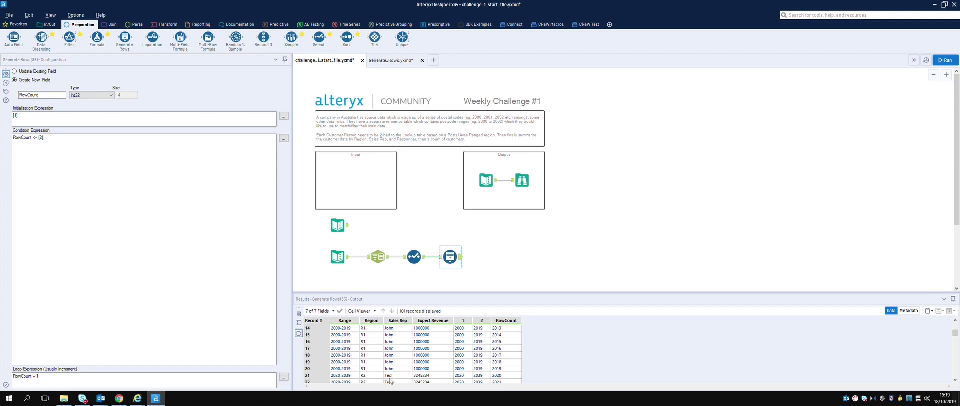
scroll(391, 367, "down", 3)
scroll(394, 366, "down", 5)
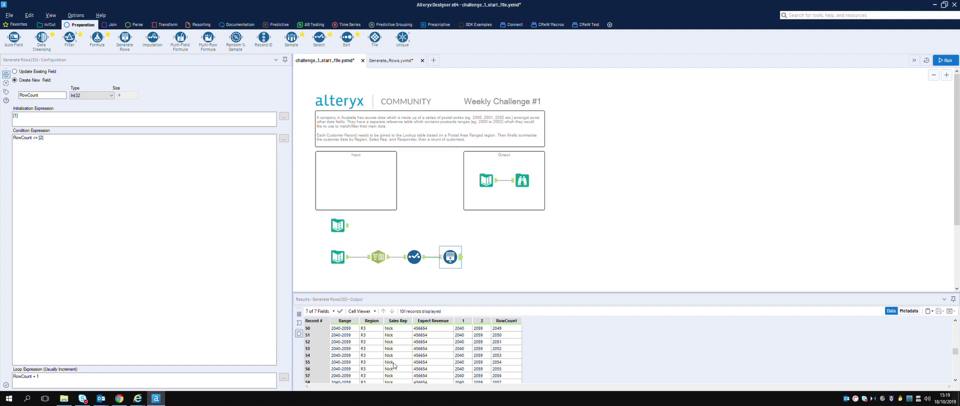
scroll(394, 365, "down", 3)
scroll(393, 365, "down", 6)
scroll(394, 364, "down", 1)
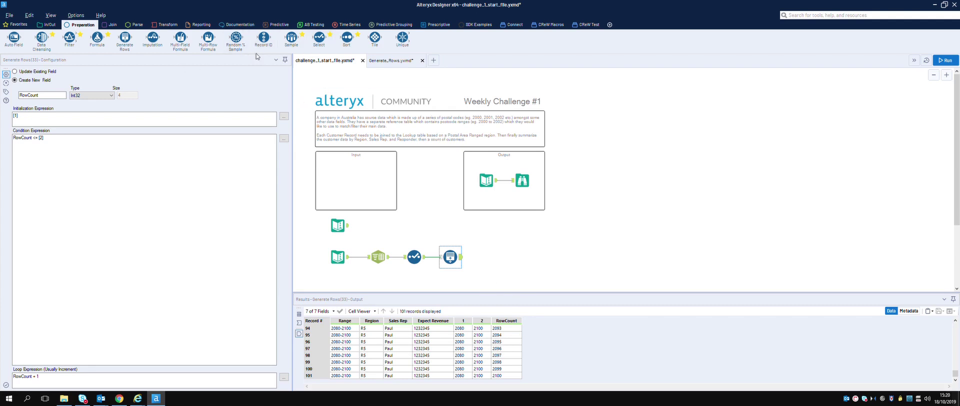
Step: Add a Select after Generate Rows renaming RowCount to 'post code', then rerun with 0 errors
left_click_drag(326, 44, 510, 266)
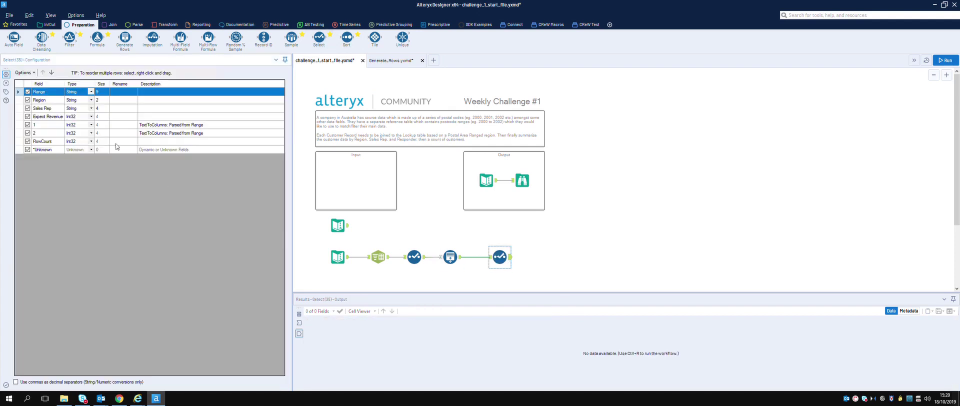
left_click(124, 142)
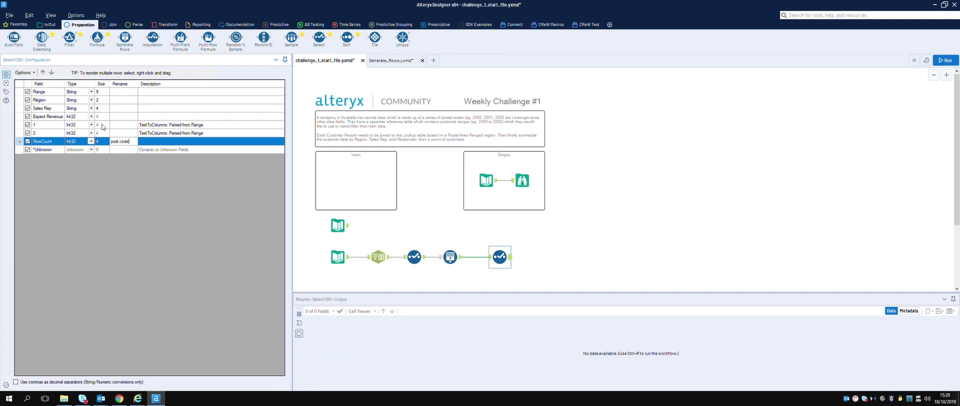
key("ctrl+r")
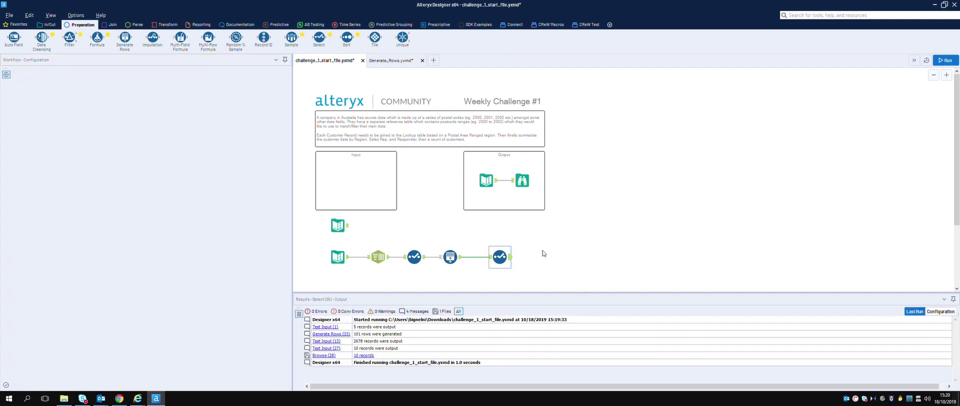
left_click(544, 254)
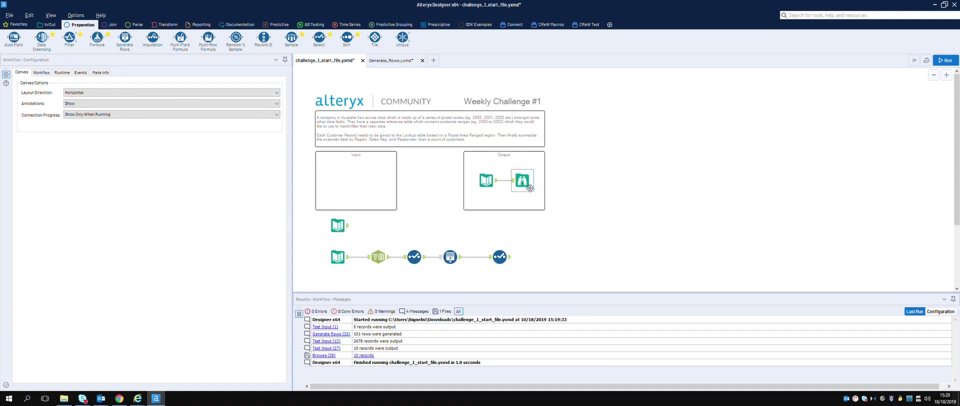
Step: Preview the expected summary output, then add a Join after the post code Select fed by the customer input
left_click(525, 184)
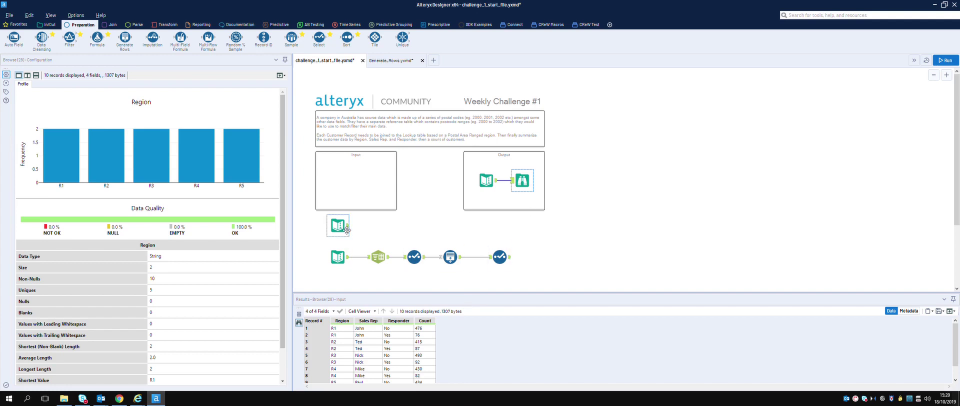
left_click(110, 24)
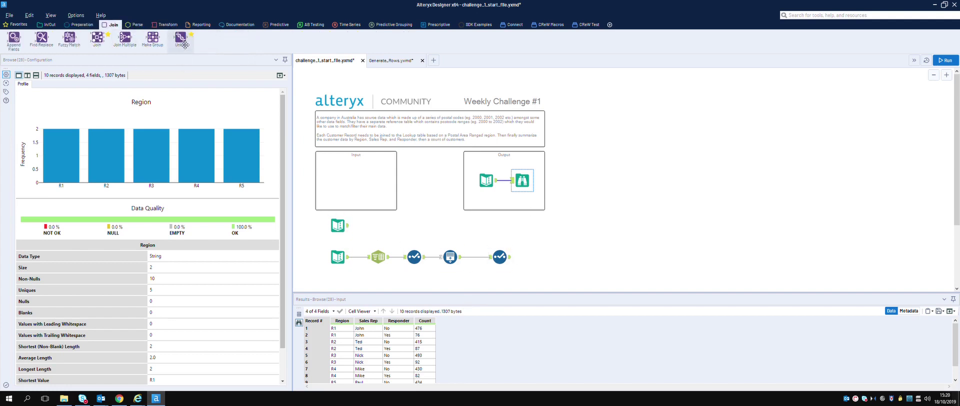
left_click_drag(97, 37, 545, 248)
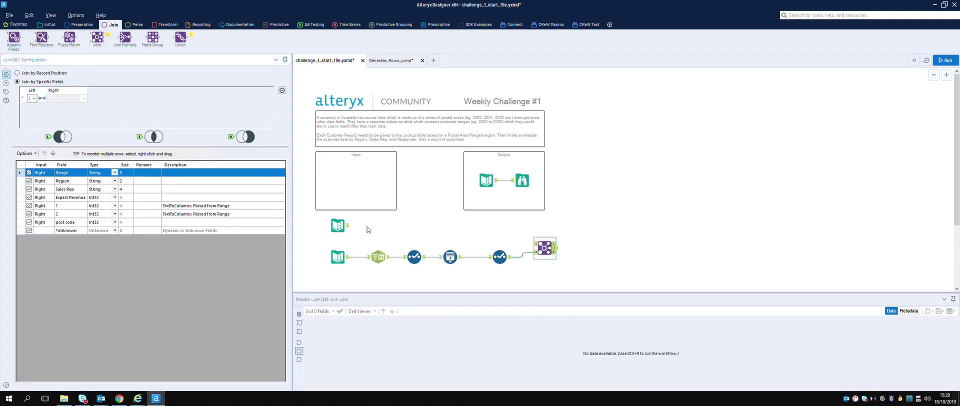
left_click_drag(350, 228, 537, 244)
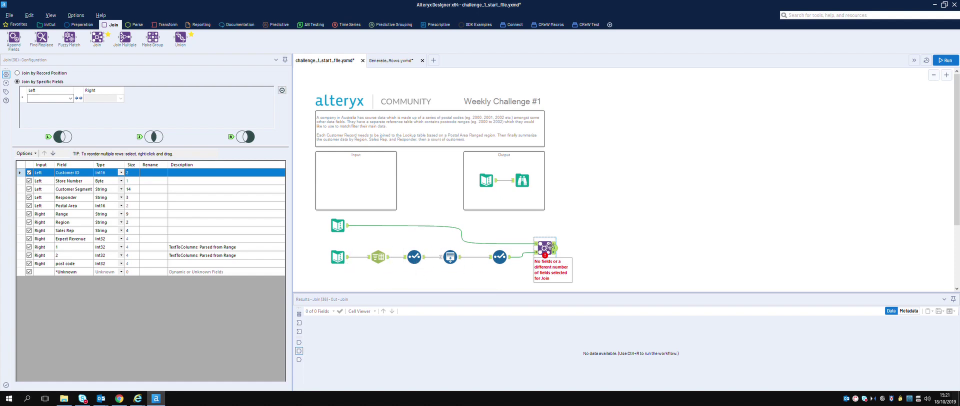
Step: Join customers' Postal Area to the ranges' post code field and run the workflow
left_click_drag(549, 245, 550, 241)
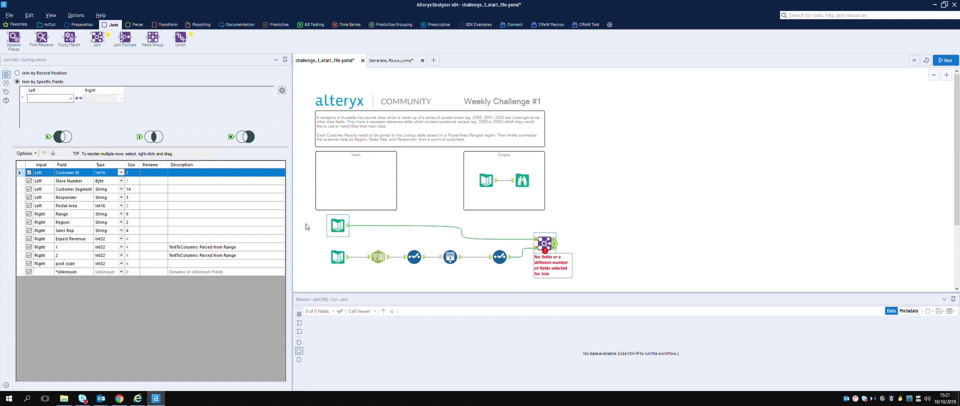
left_click(70, 99)
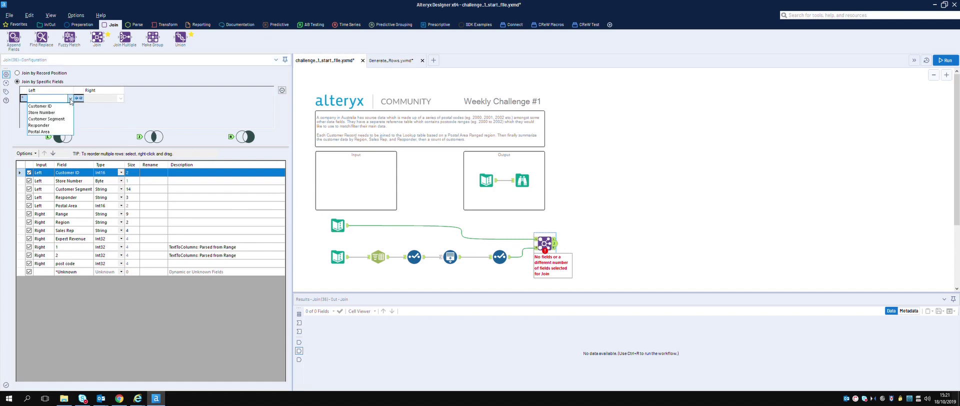
left_click(39, 132)
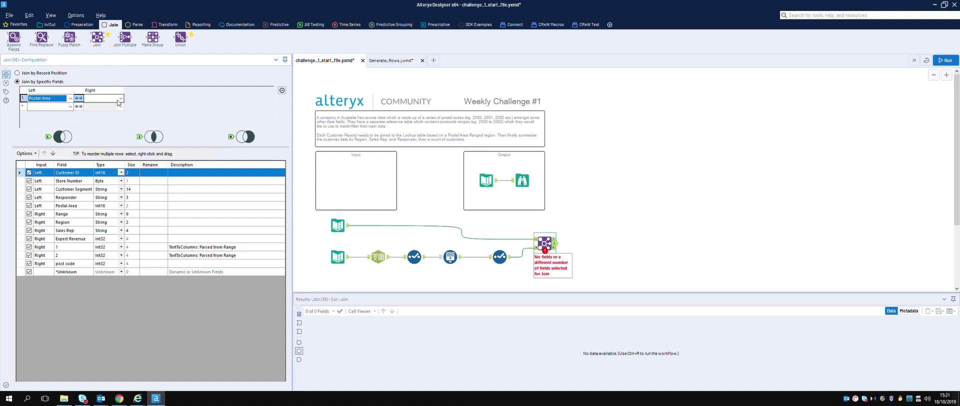
left_click(120, 99)
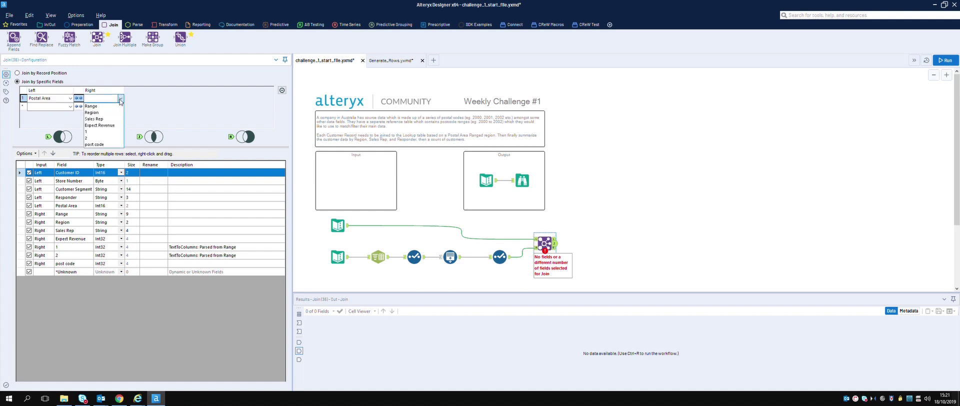
left_click(99, 144)
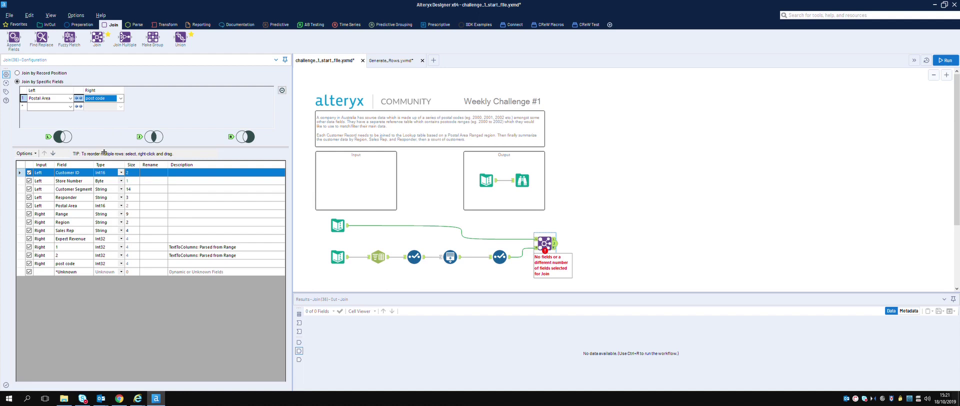
left_click(35, 154)
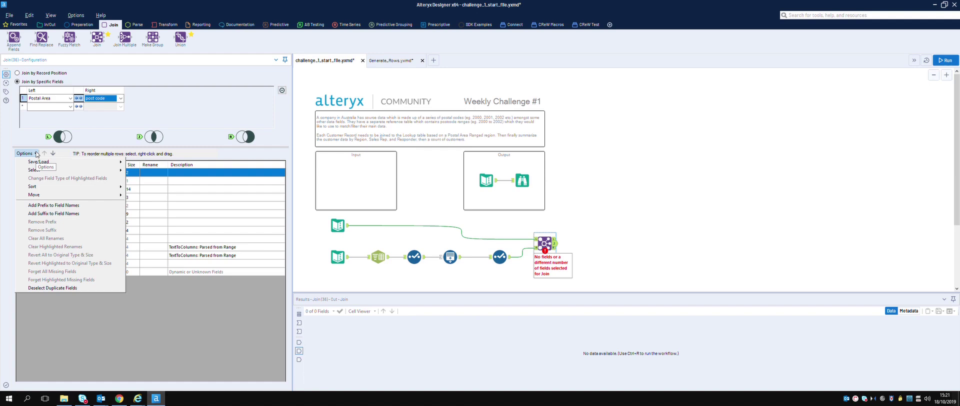
left_click(35, 154)
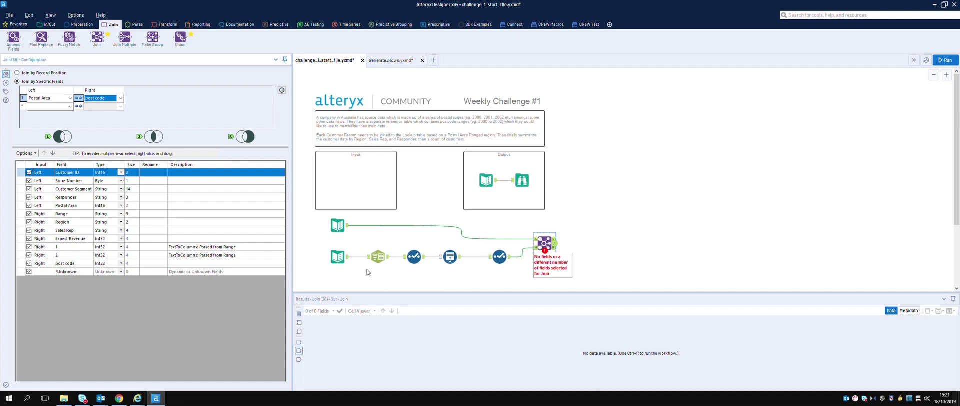
left_click(955, 62)
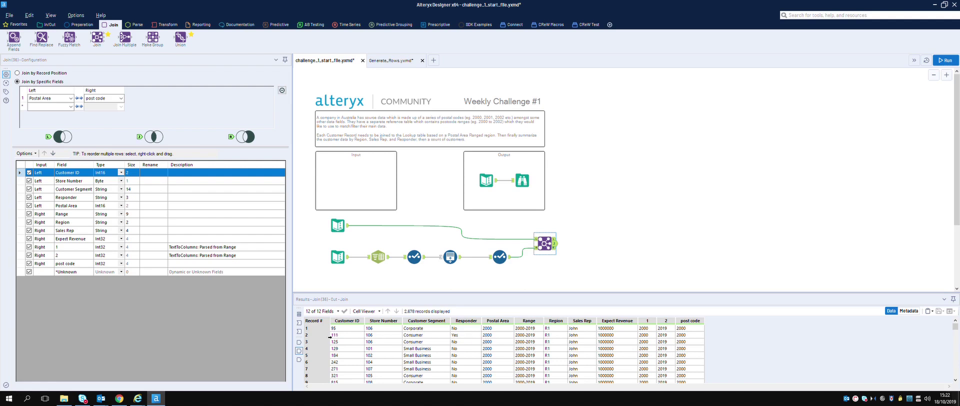
Step: Inspect the Join's J, L and R outputs: 2,878 matched records across 12 fields, none unmatched
left_click(502, 329)
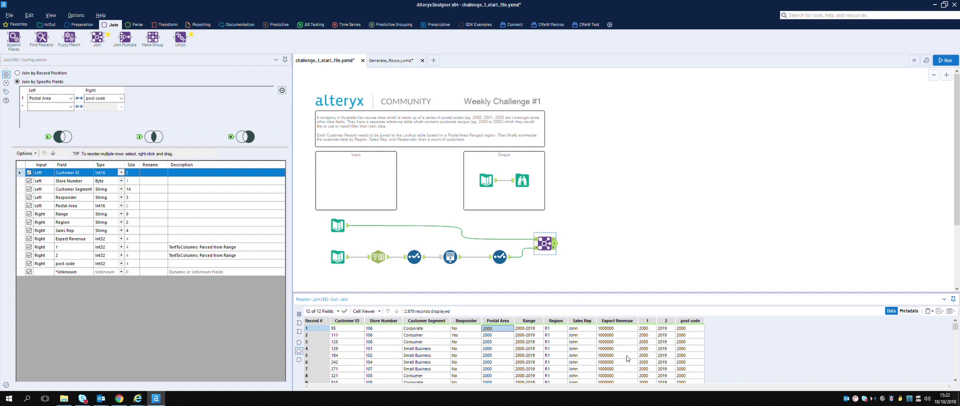
left_click(555, 241)
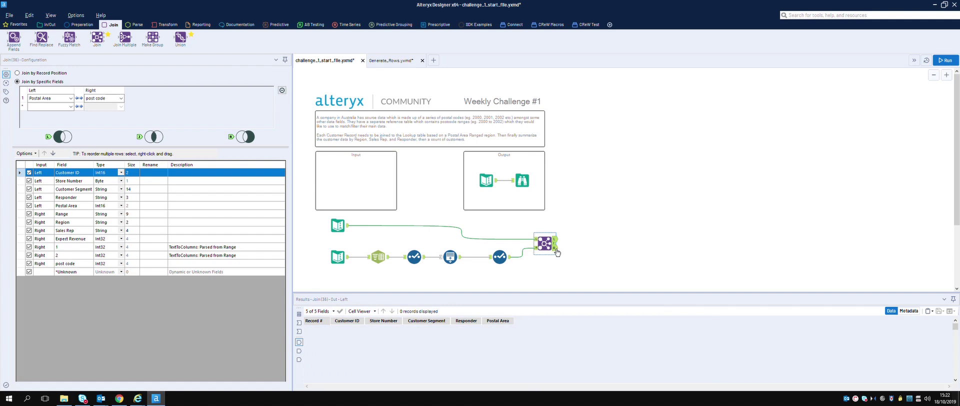
left_click(556, 249)
left_click(555, 240)
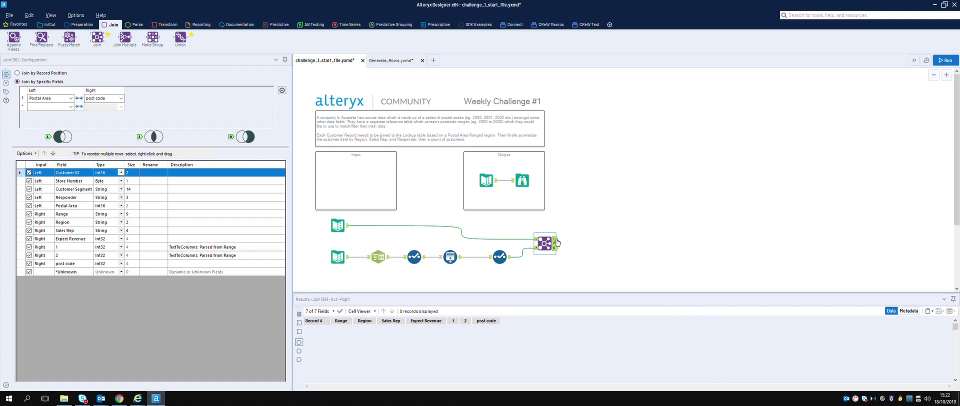
left_click(556, 245)
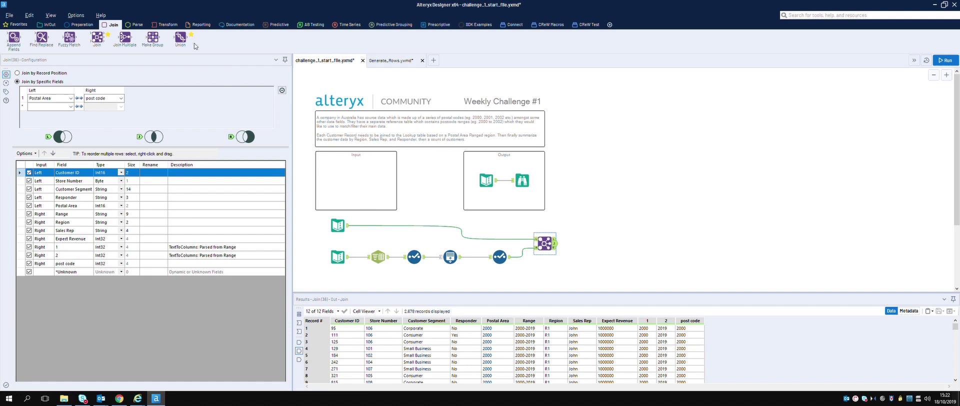
Step: Add a Summarize tool after the Join, grouping by Region and Sales Rep
left_click(168, 25)
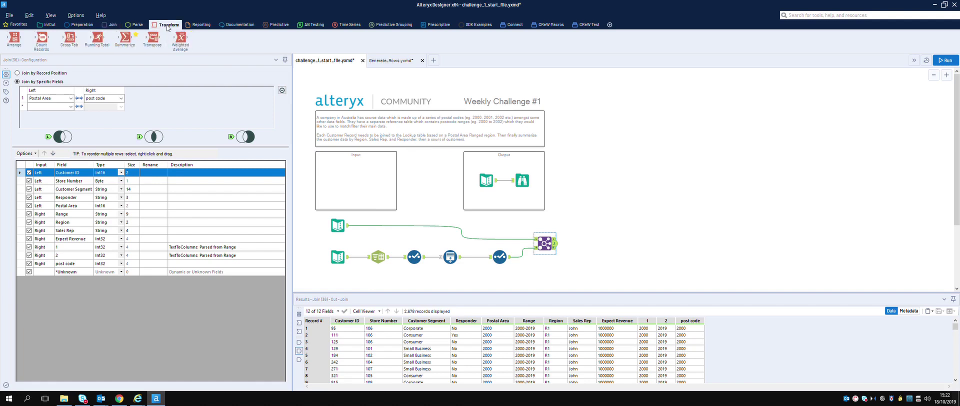
left_click_drag(125, 38, 595, 250)
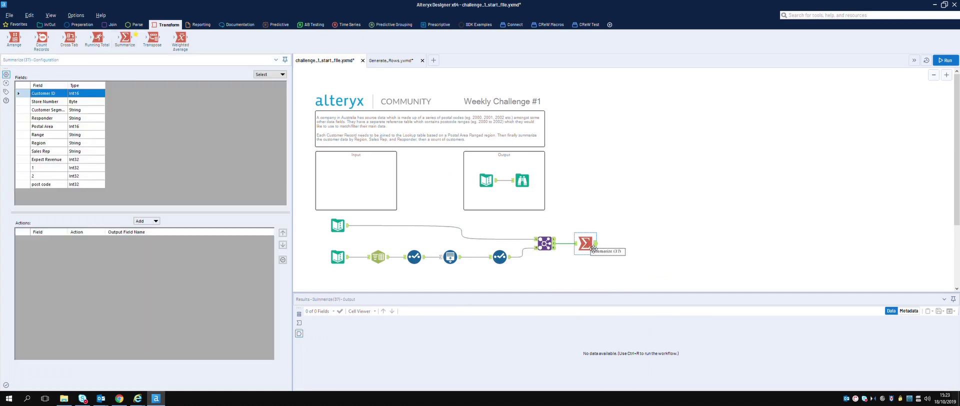
left_click(48, 144)
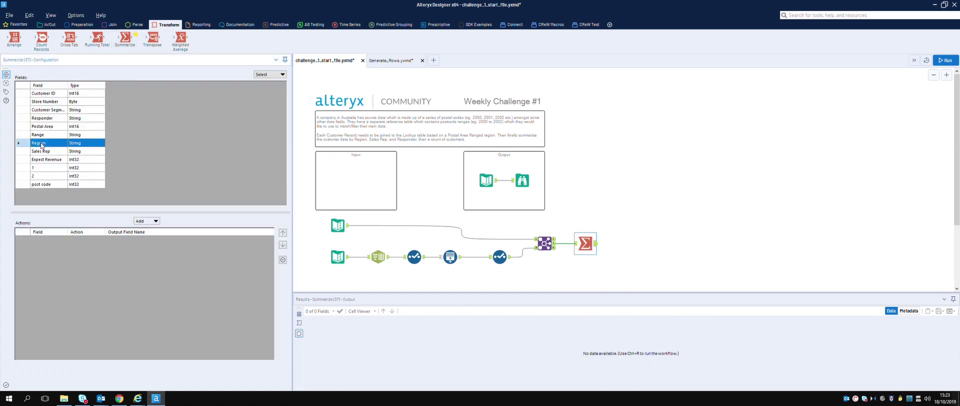
left_click(150, 221)
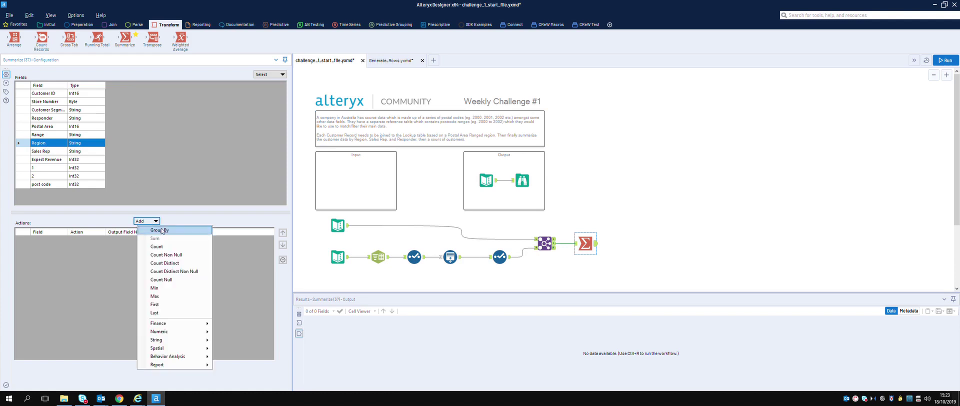
left_click(159, 230)
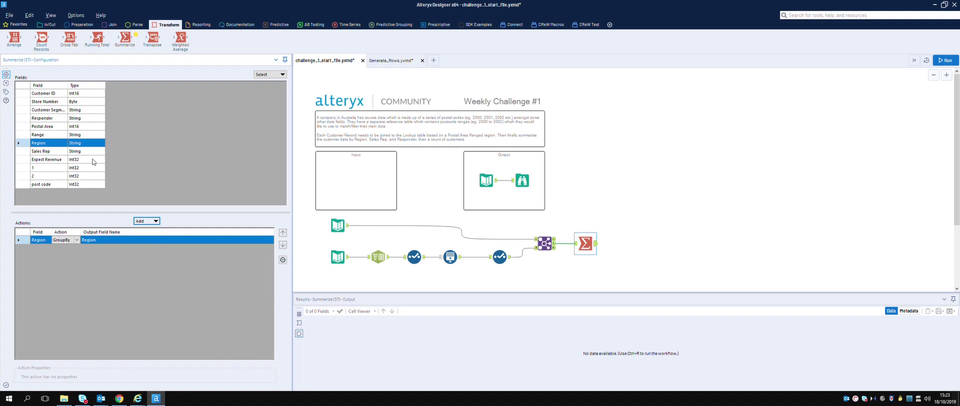
left_click(45, 151)
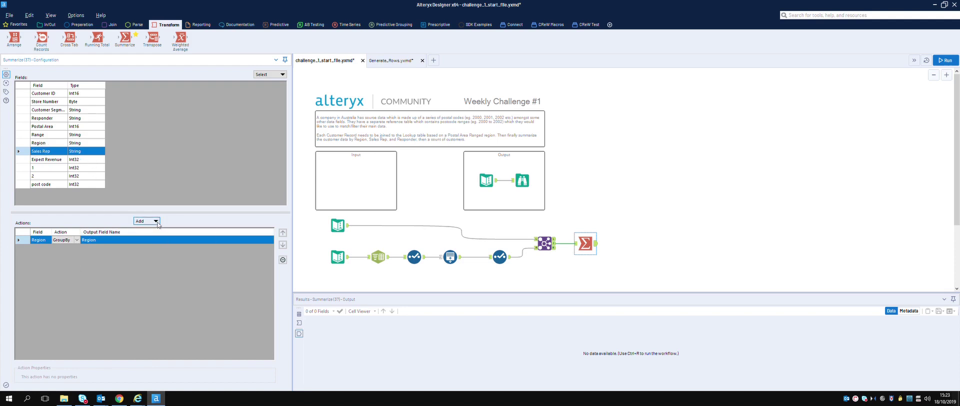
left_click(152, 221)
left_click(160, 231)
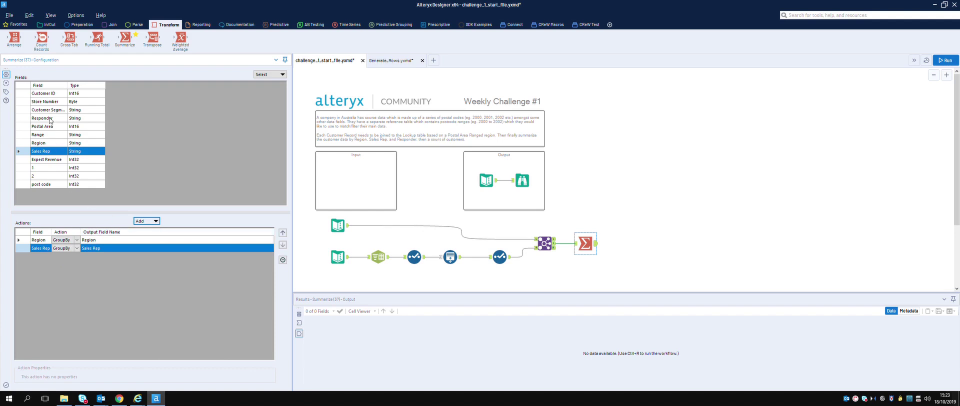
Step: Add Responder as a Group By field and a Count Distinct of Customer ID
left_click(44, 119)
left_click(153, 221)
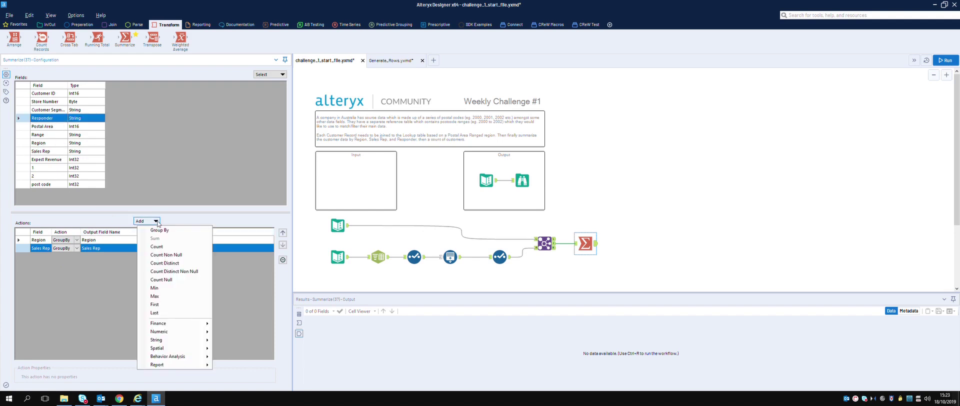
left_click(159, 231)
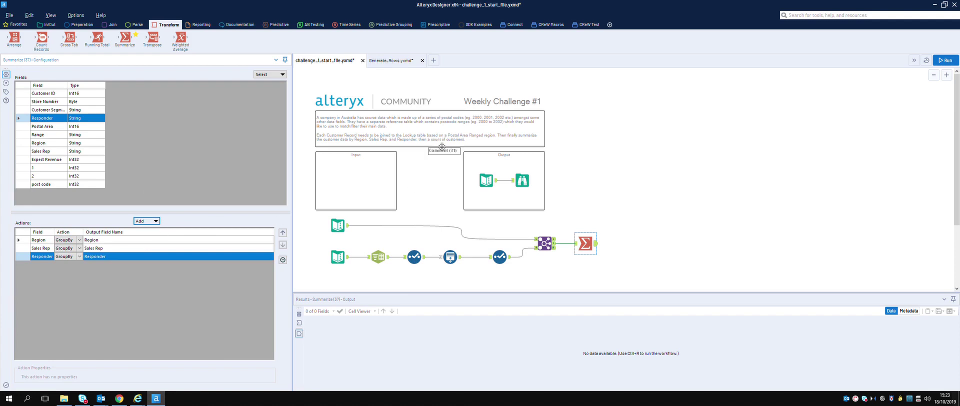
left_click(49, 95)
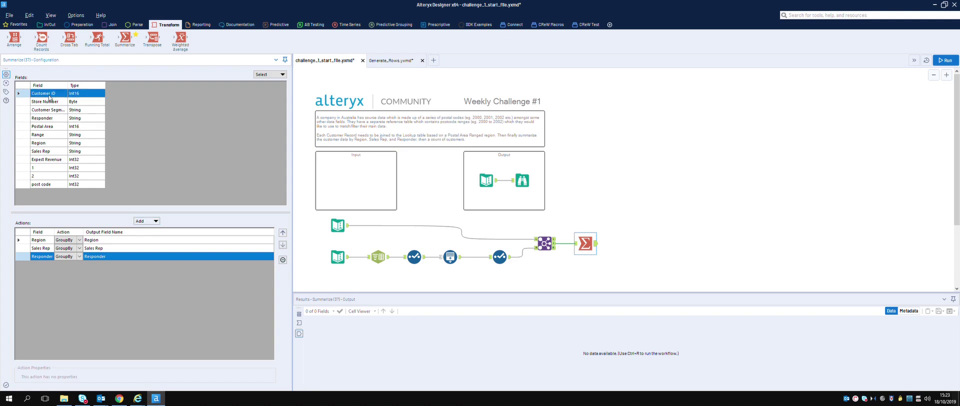
left_click(156, 222)
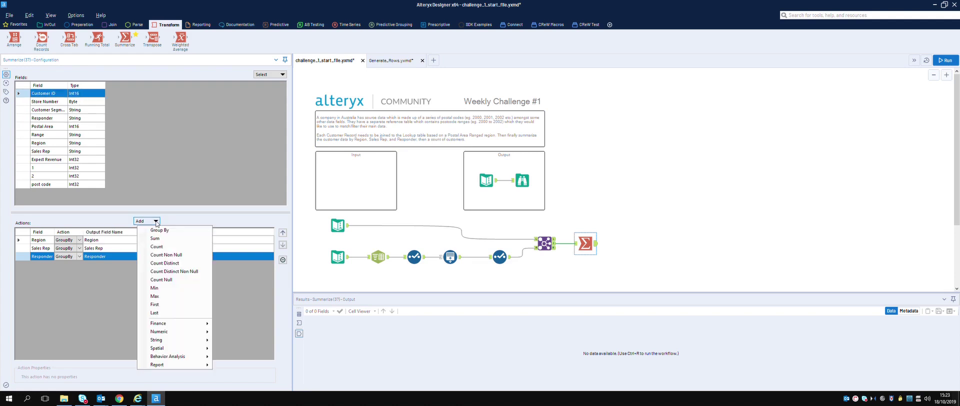
left_click(169, 264)
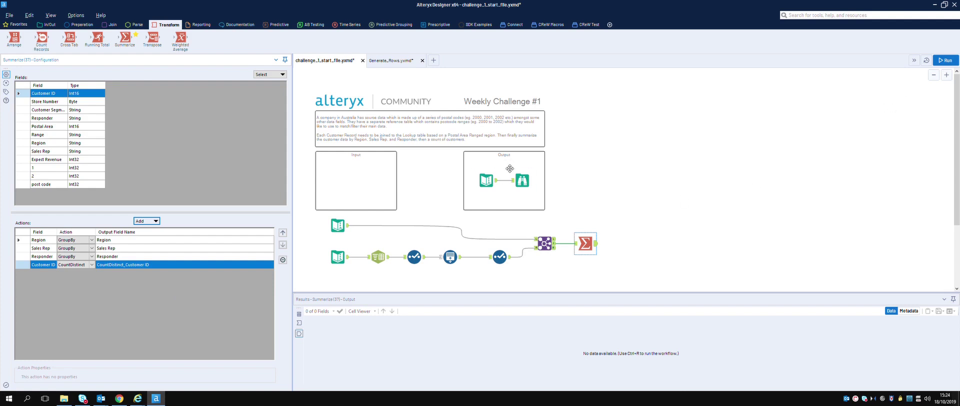
left_click(49, 24)
Step: Attach a Browse tool after Summarize, run with Ctrl+R, and compare its 10 rows with the expected output
left_click_drag(14, 38, 639, 243)
key("ctrl+r")
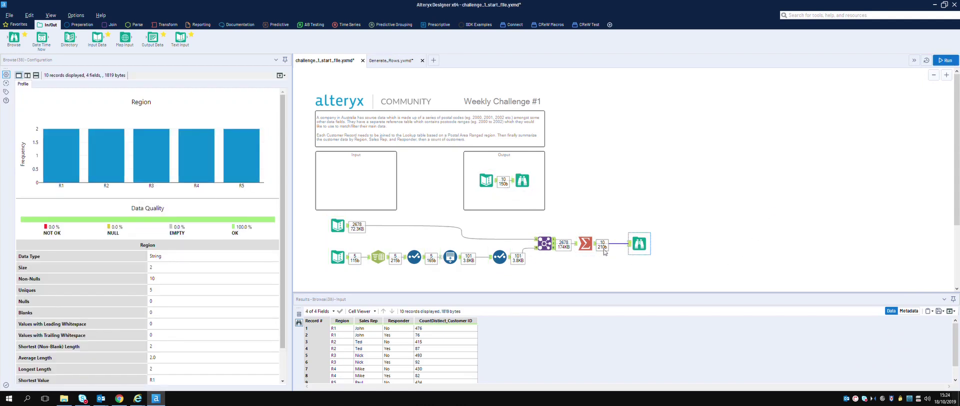
left_click(645, 249)
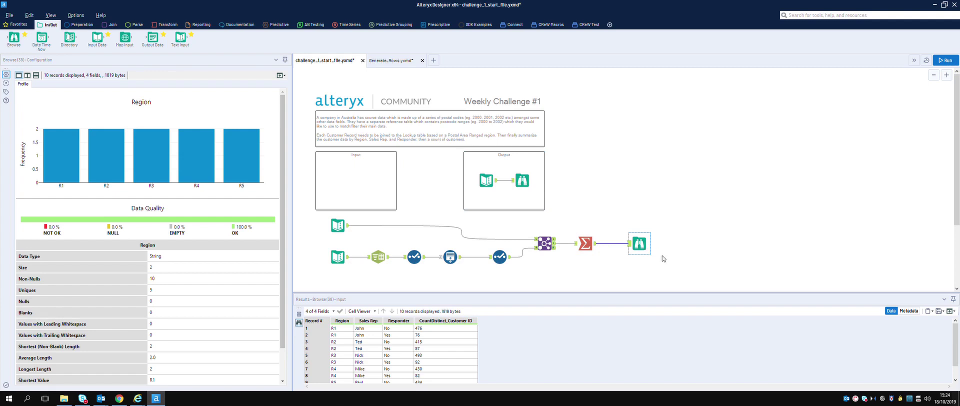
left_click(532, 182)
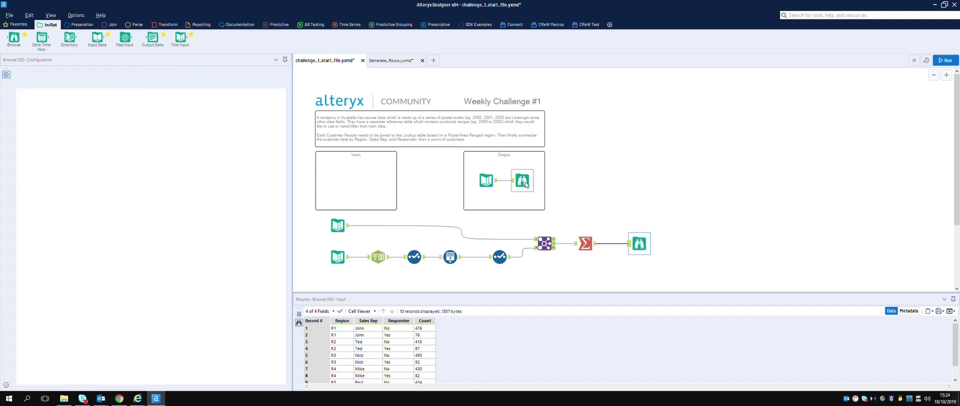
left_click(643, 248)
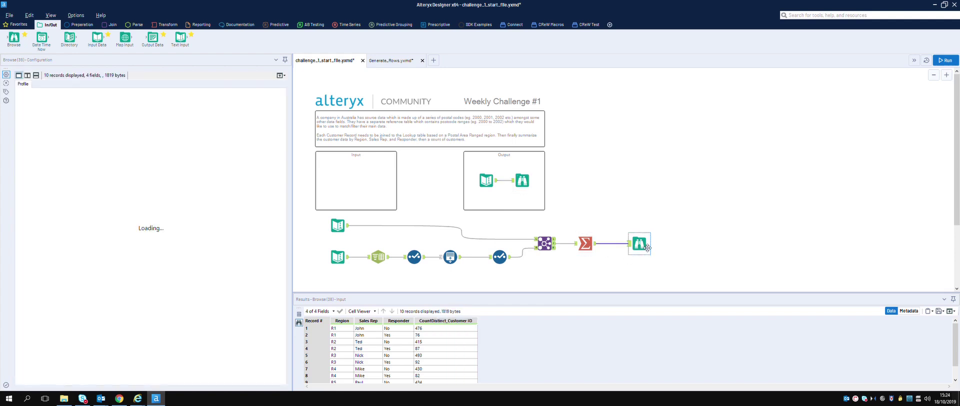
left_click(529, 183)
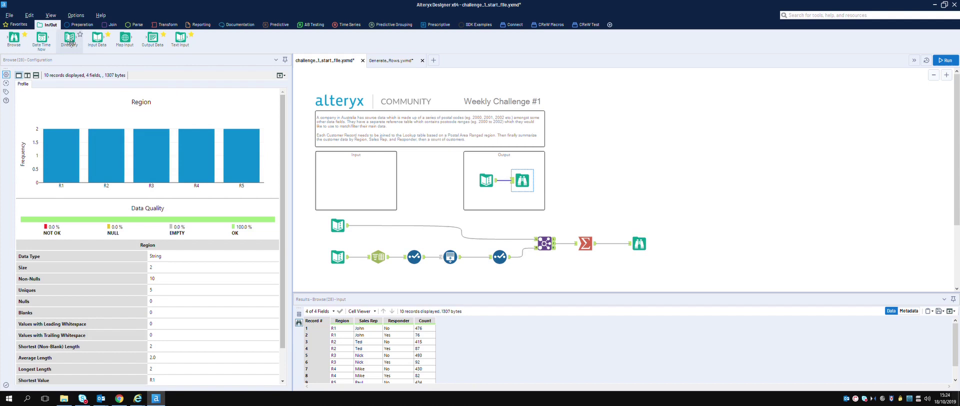
left_click(78, 26)
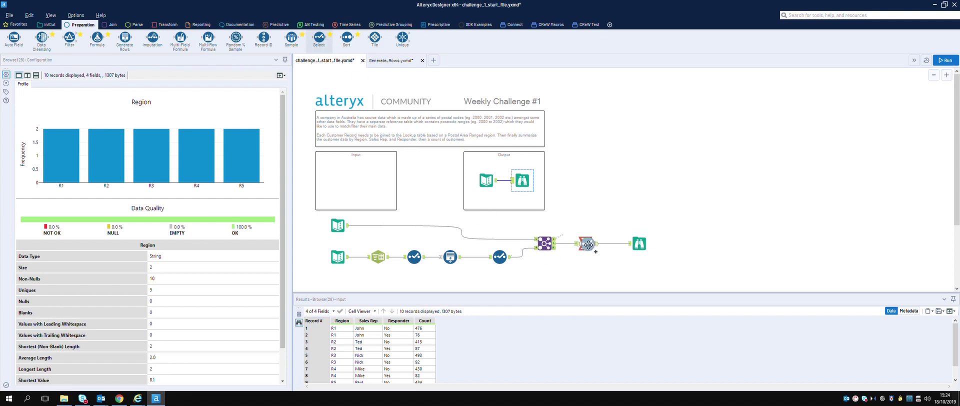
Step: Insert a Select tool after Summarize renaming CountDistinct_Customer ID to Count, then run
left_click(619, 244)
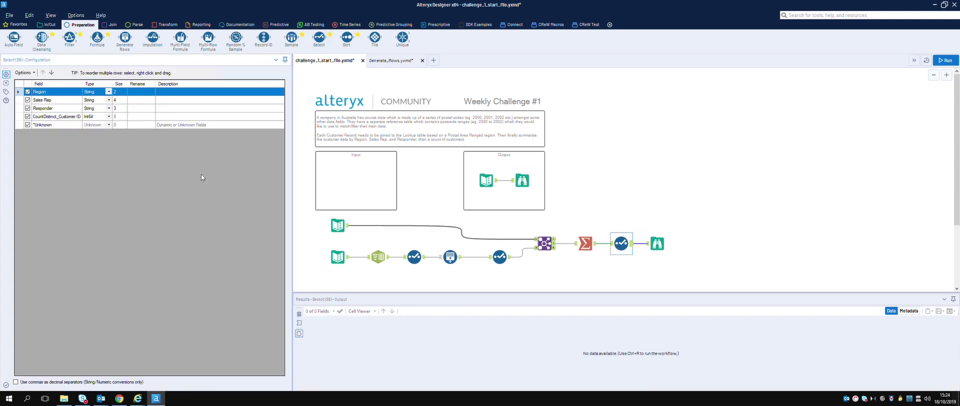
left_click(140, 116)
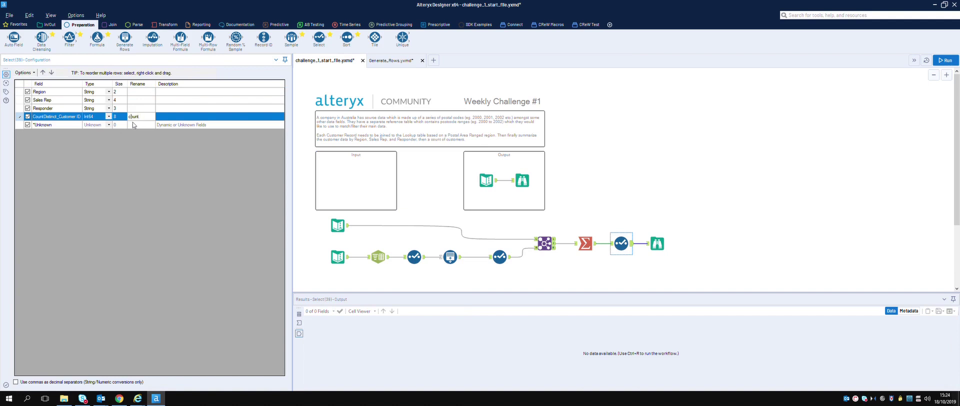
key("BackSpace")
type("C")
key("ctrl+r")
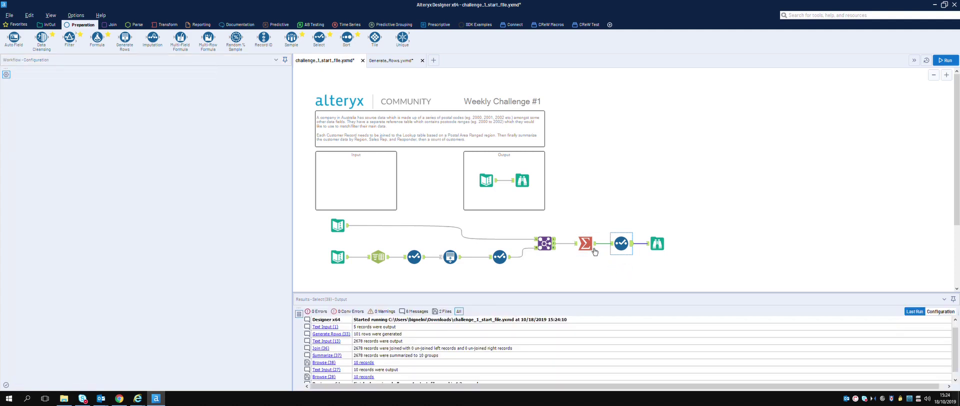
Step: Check the Summarize step's distinct count output field name and rerun the workflow
left_click(594, 247)
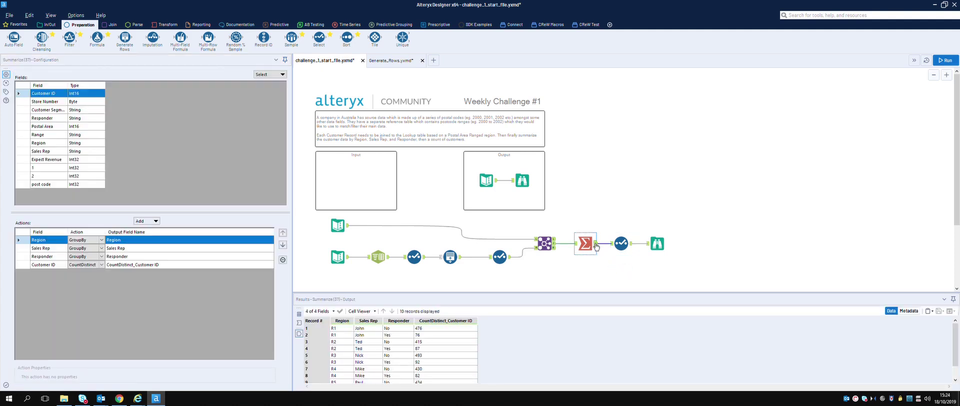
left_click(150, 265)
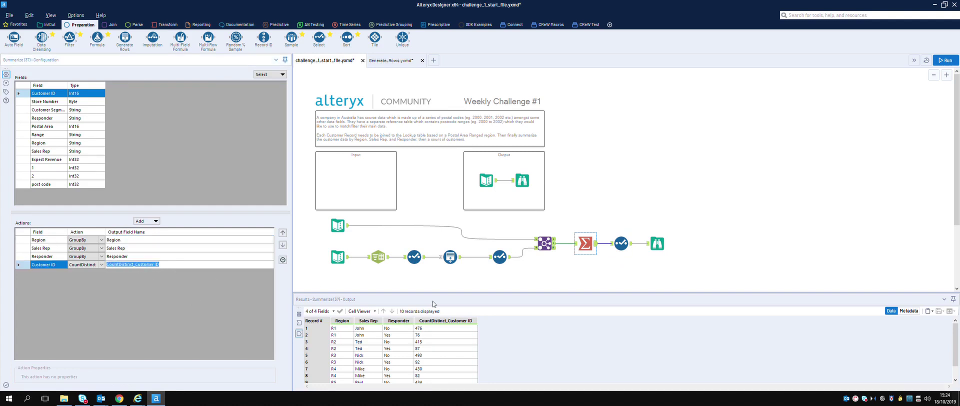
left_click(838, 186)
left_click(949, 61)
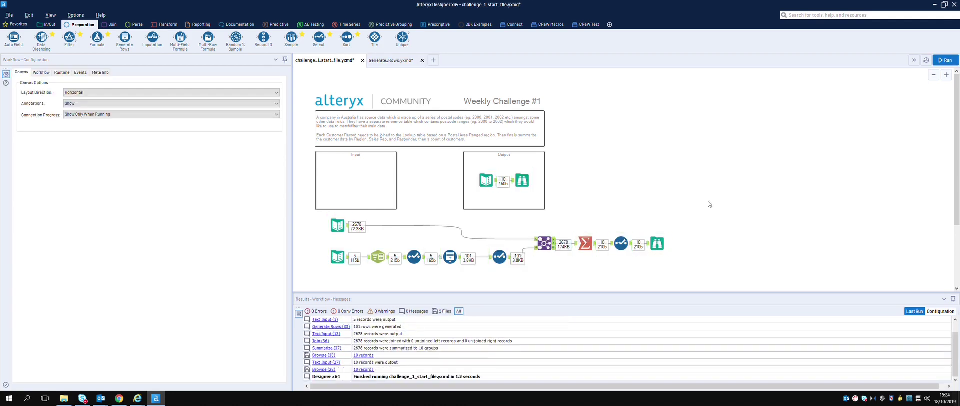
Step: Compare the final 10 records of Region, Sales Rep, Responder and Count with the expected output
left_click(657, 244)
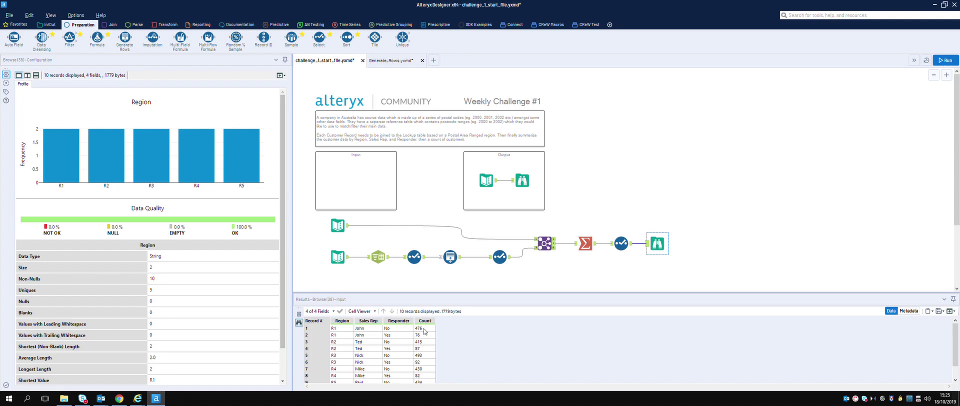
left_click(529, 187)
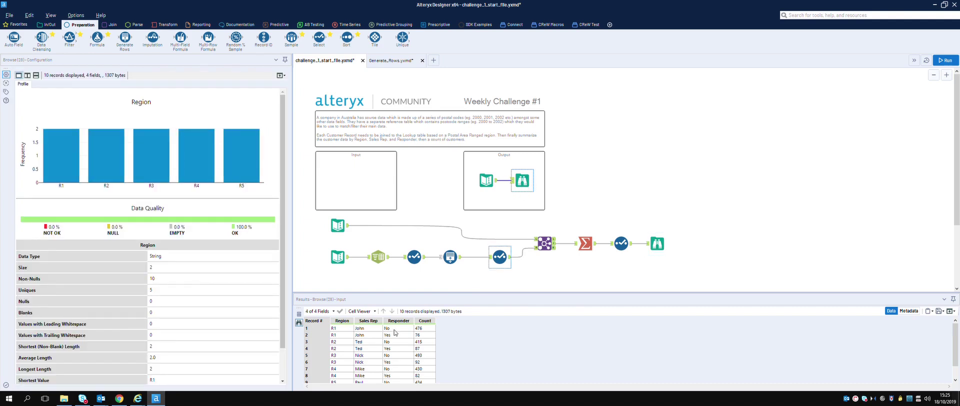
scroll(421, 340, "down", 1)
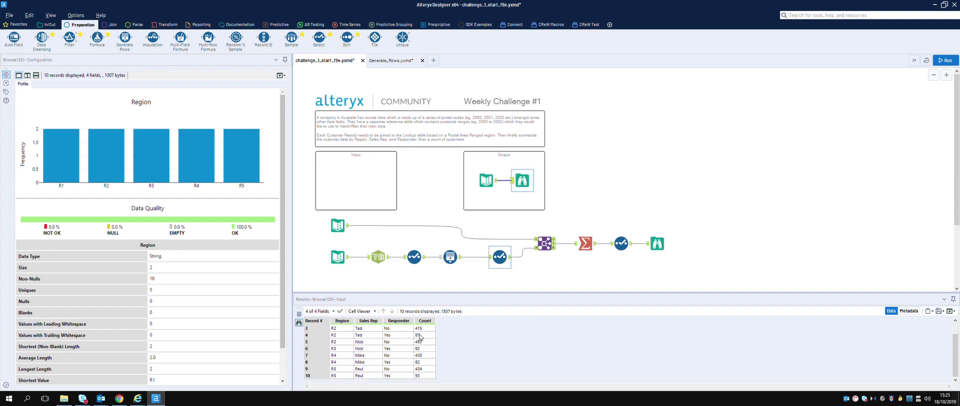
left_click(663, 248)
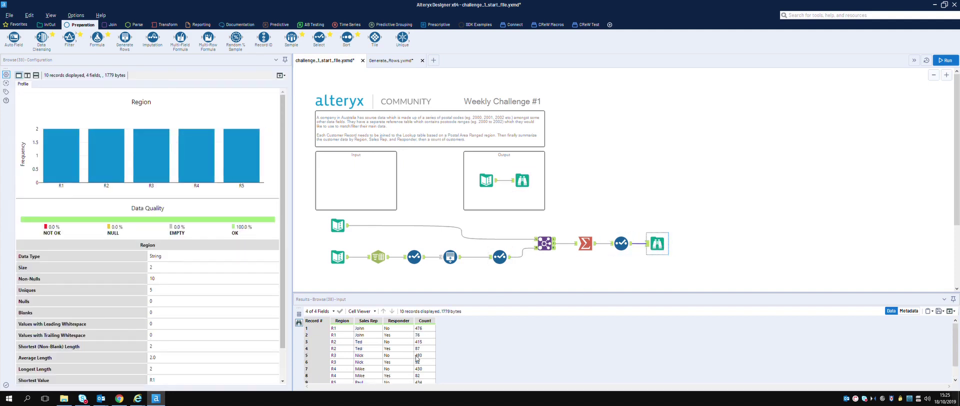
left_click(530, 187)
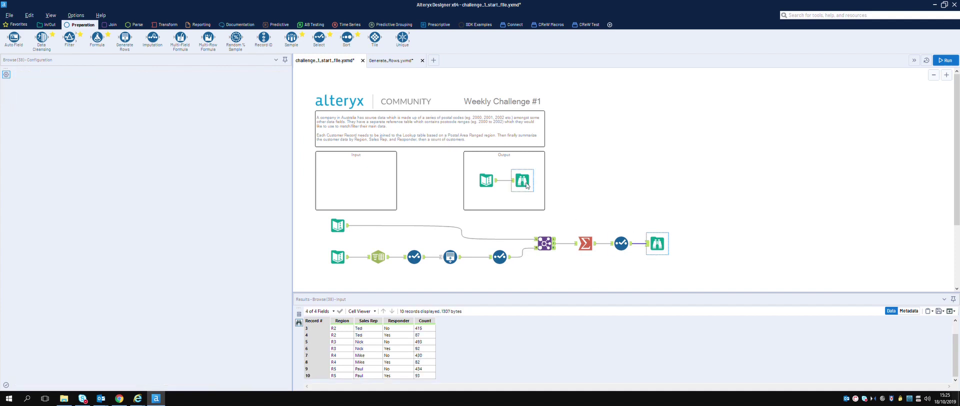
left_click(664, 248)
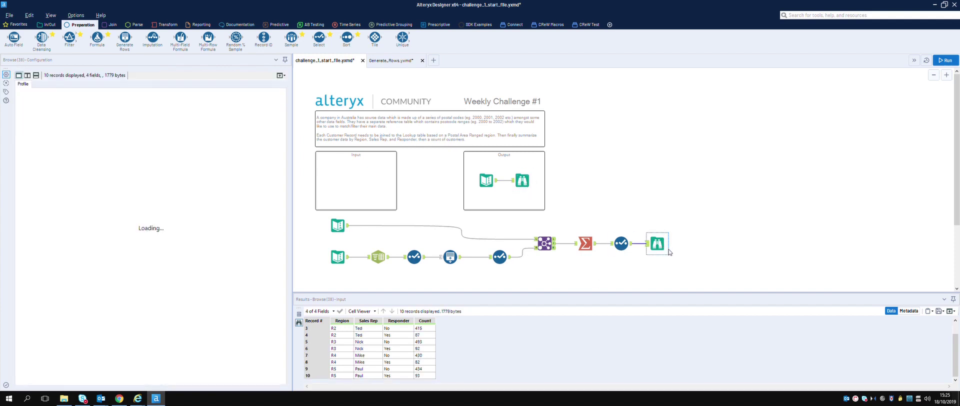